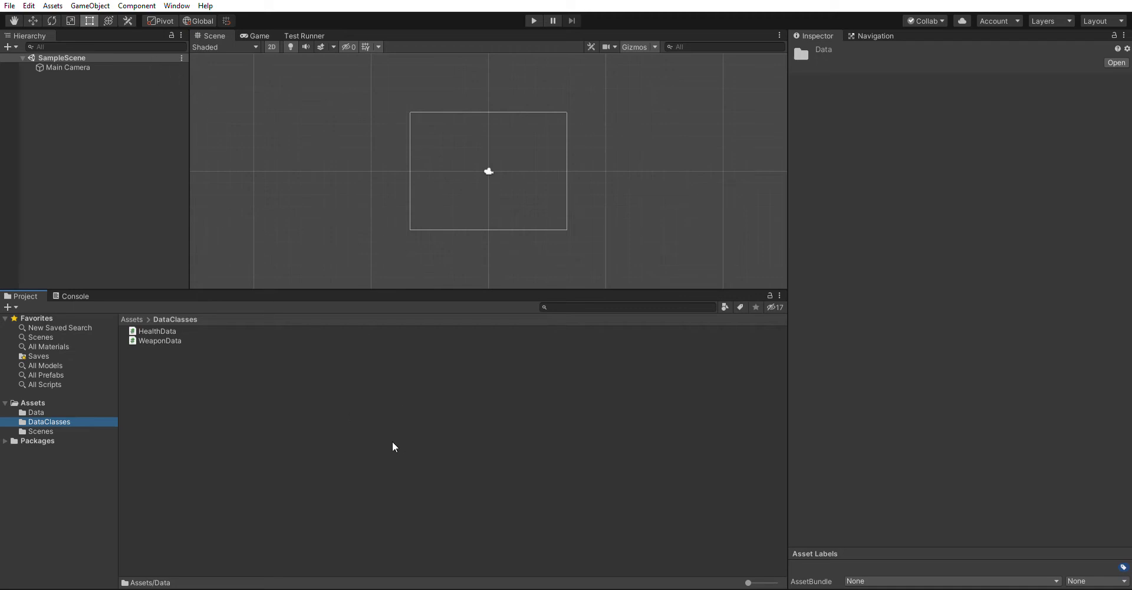
- Inspect the HealthData and WeaponData scripts in the DataClasses folder
left_click(222, 457)
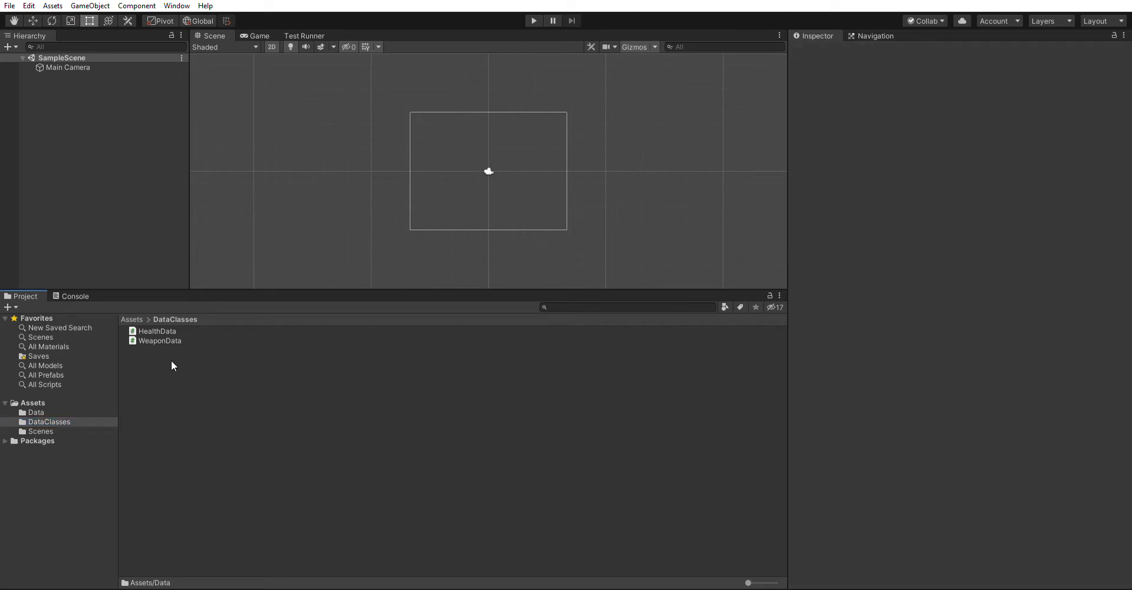
left_click(97, 125)
left_click(171, 331)
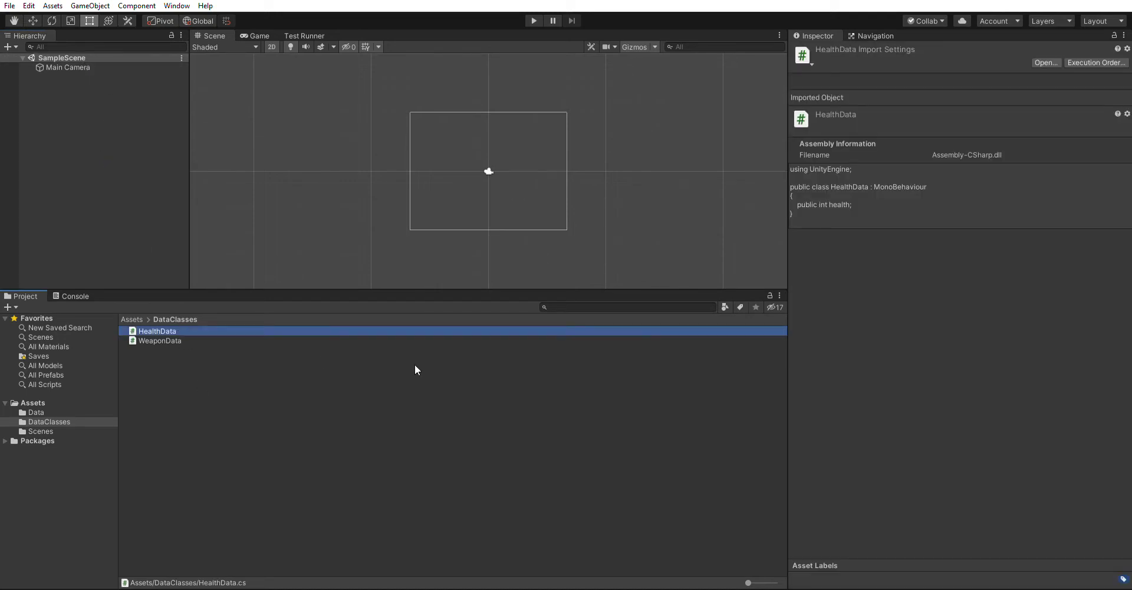
key("Down")
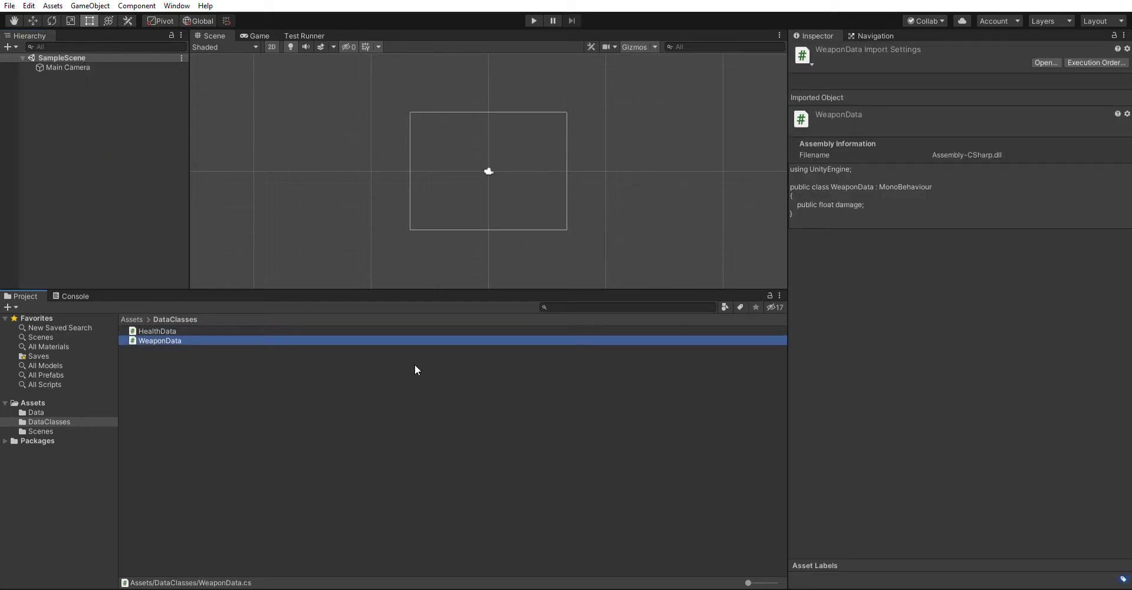
key("Up")
key("Down")
- Delete OrcBadass, then confirm OrcBasic has Health 100 and its Weapon has Damage 10
left_click(45, 411)
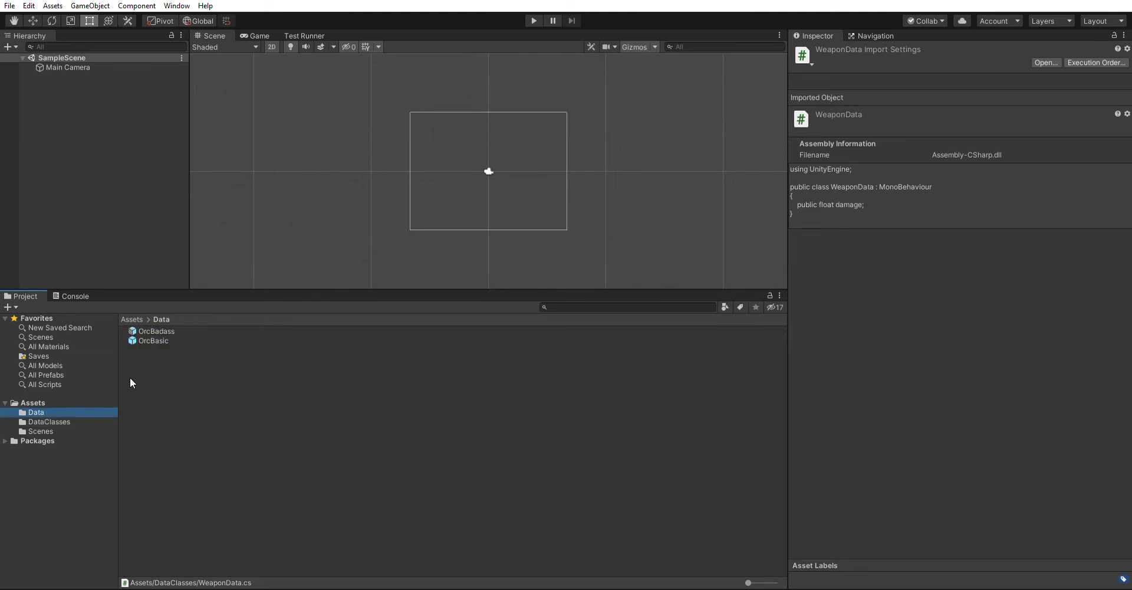
left_click(152, 330)
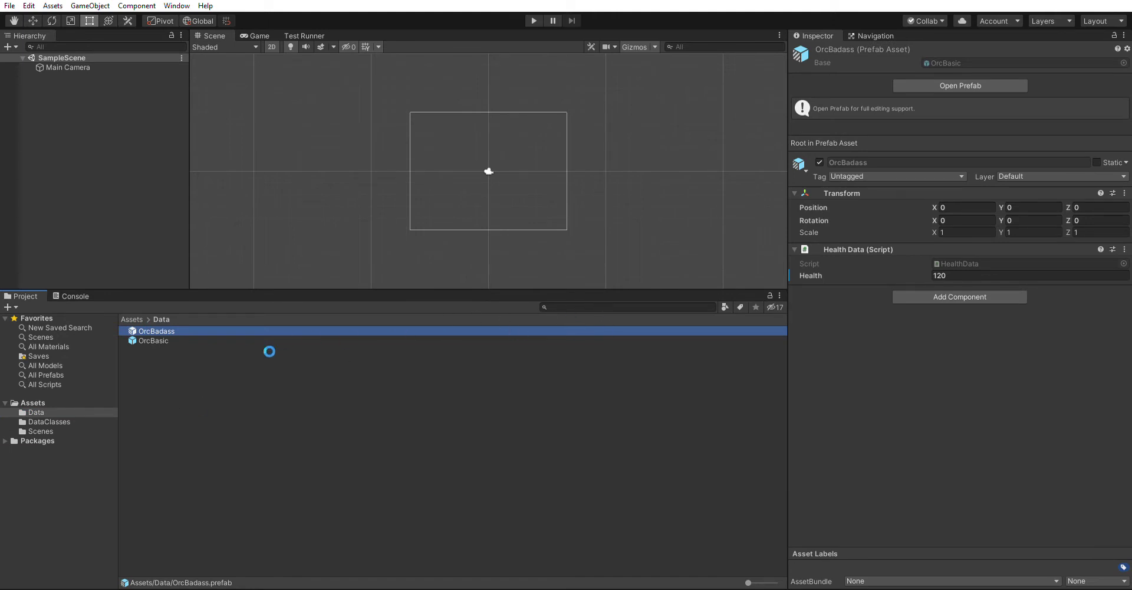
left_click(166, 330)
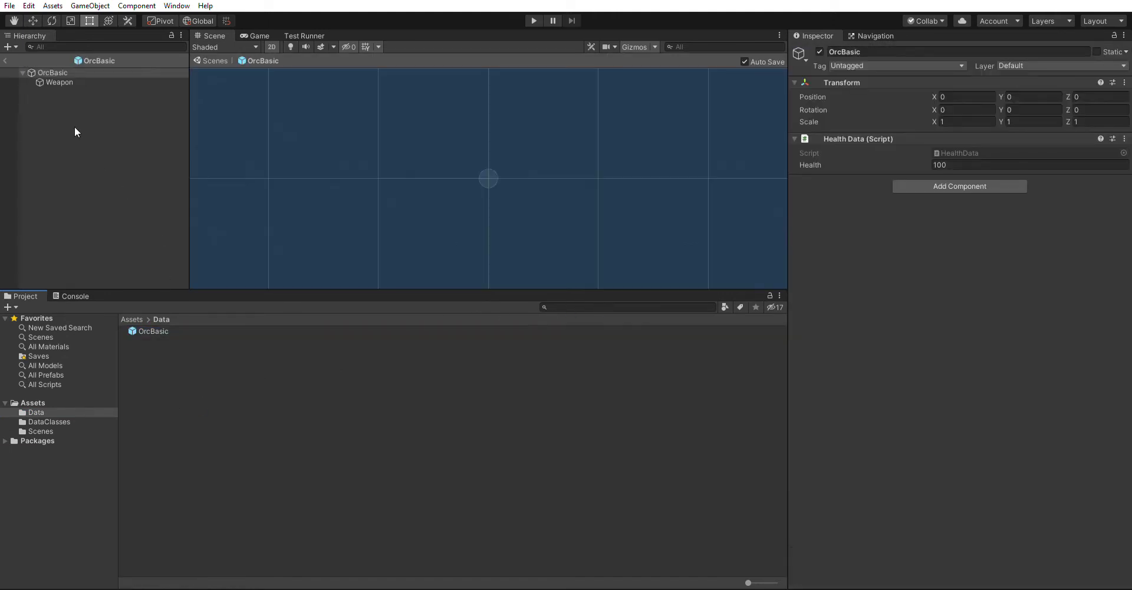
left_click(60, 82)
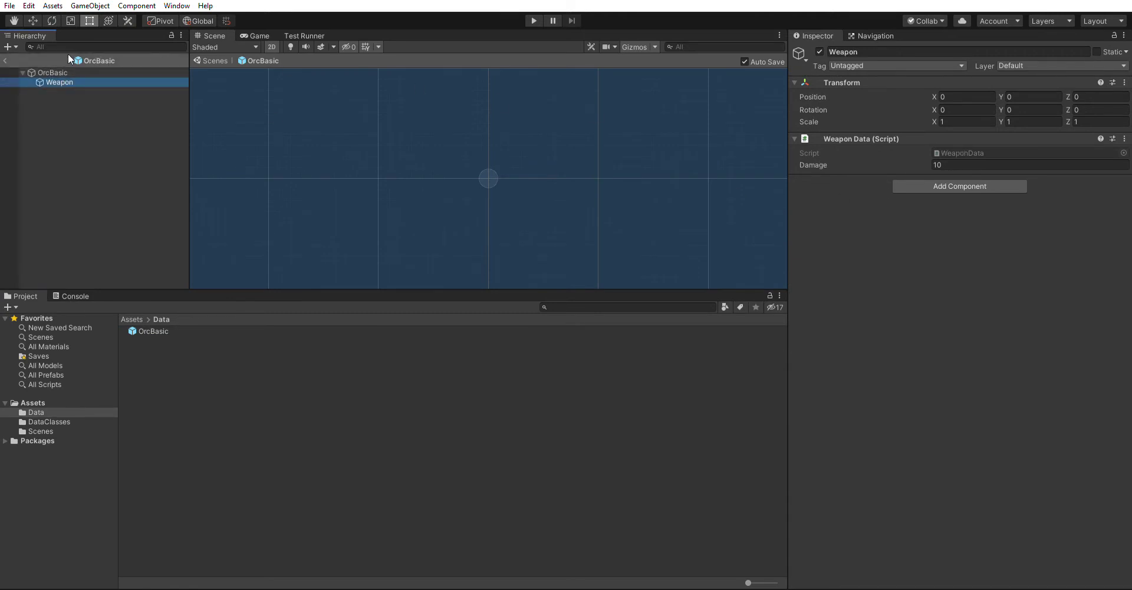
left_click(59, 72)
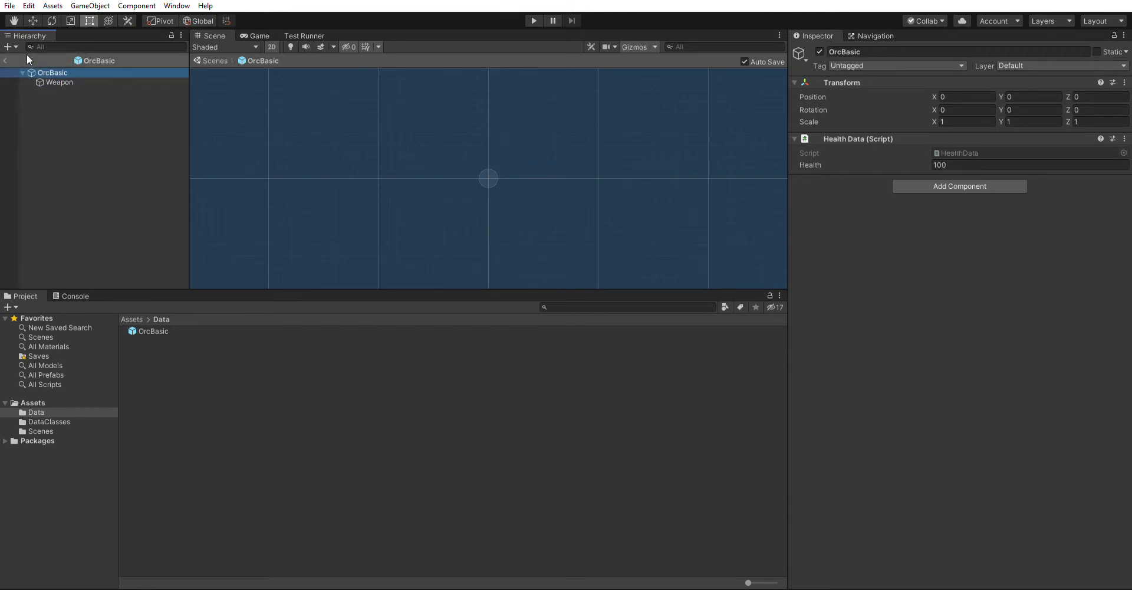
left_click(5, 60)
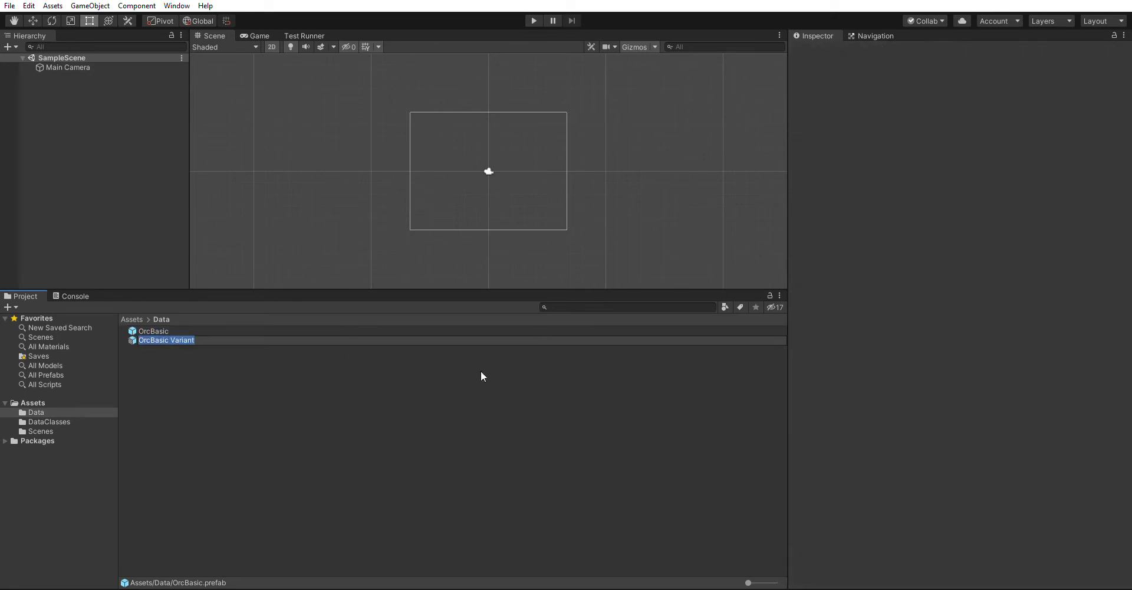
- Name the new variant OrcBadass and set its Health to 150
type("OrcBa")
type("dass")
key("Return")
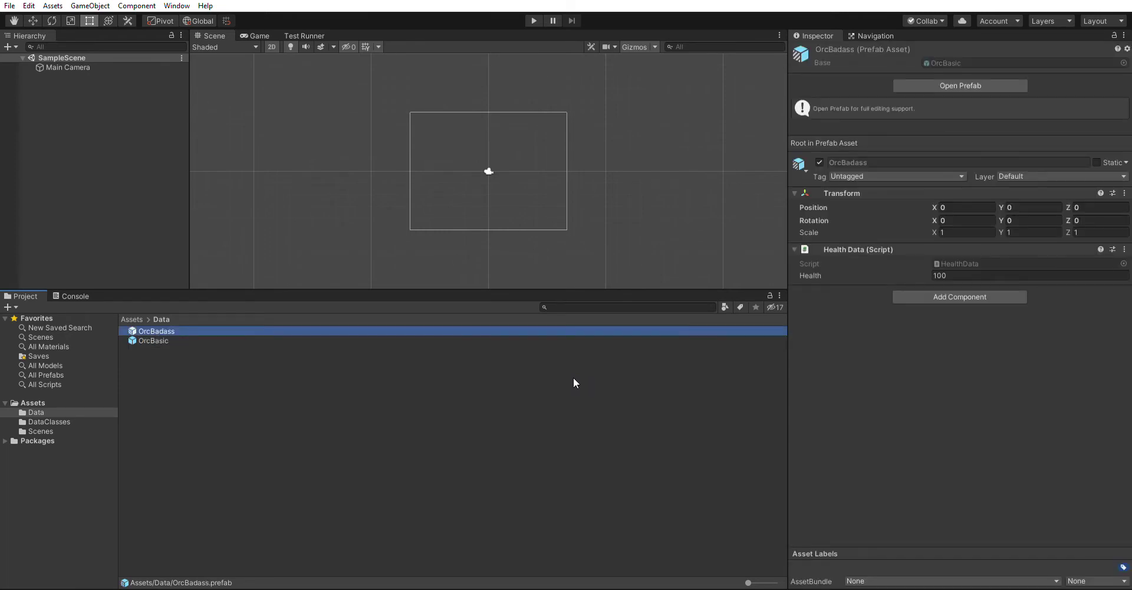
double_click(176, 330)
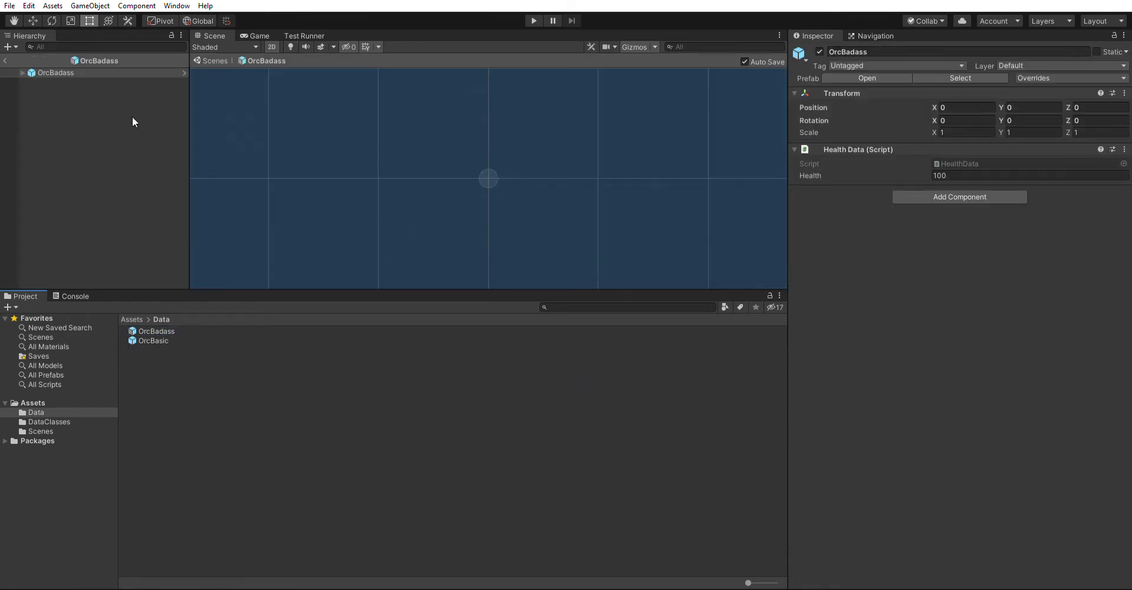
left_click(947, 175)
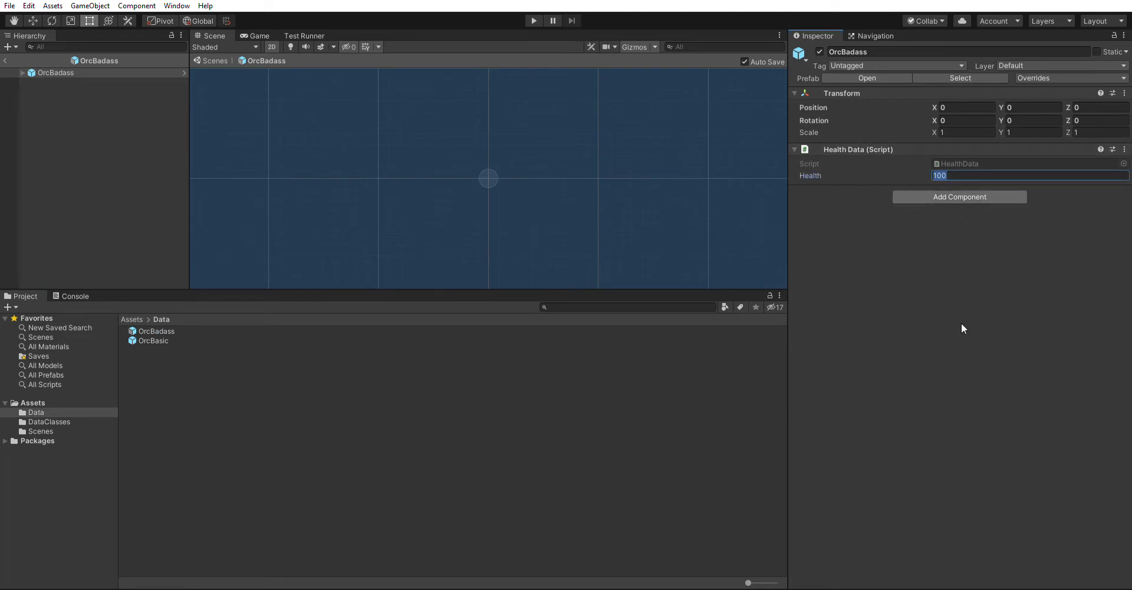
type("150")
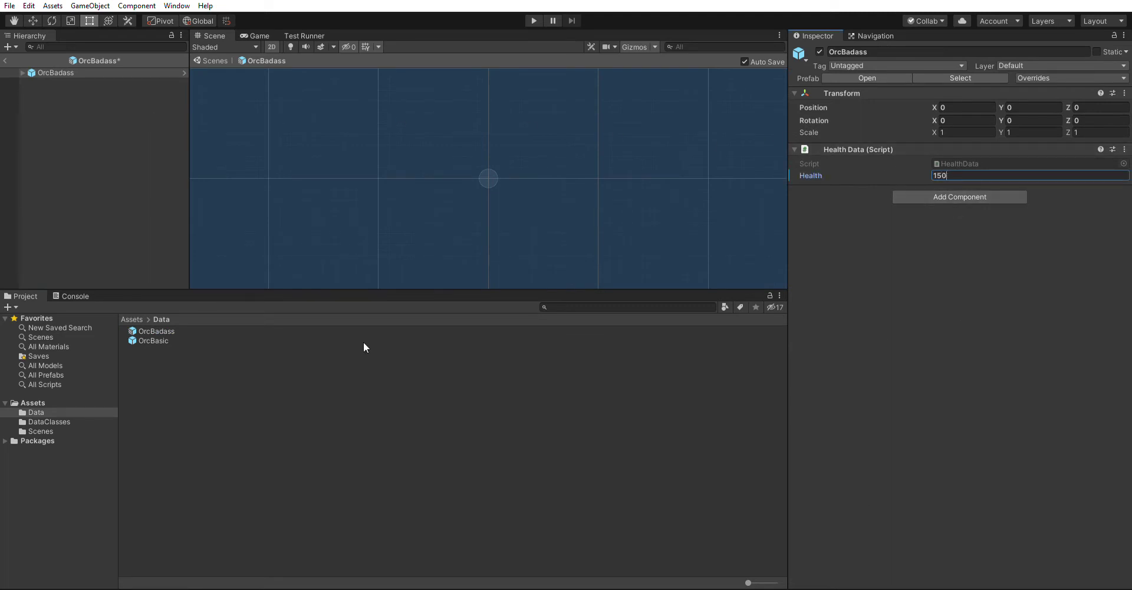
left_click(29, 72)
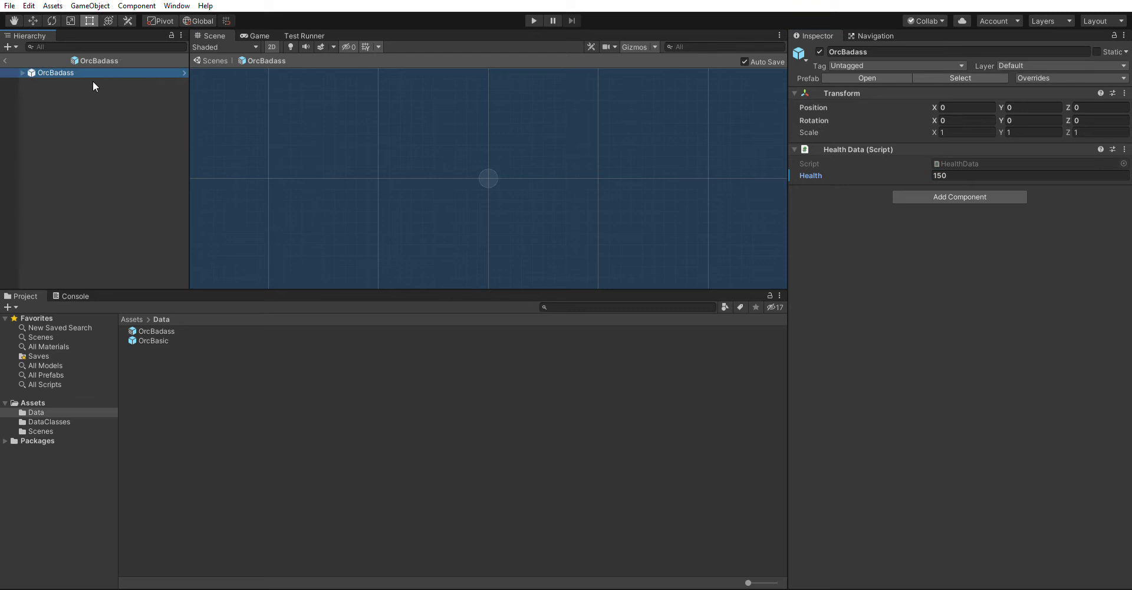
- Override the OrcBadass Weapon child's Damage to 25 and return to SampleScene
left_click(22, 73)
left_click(53, 82)
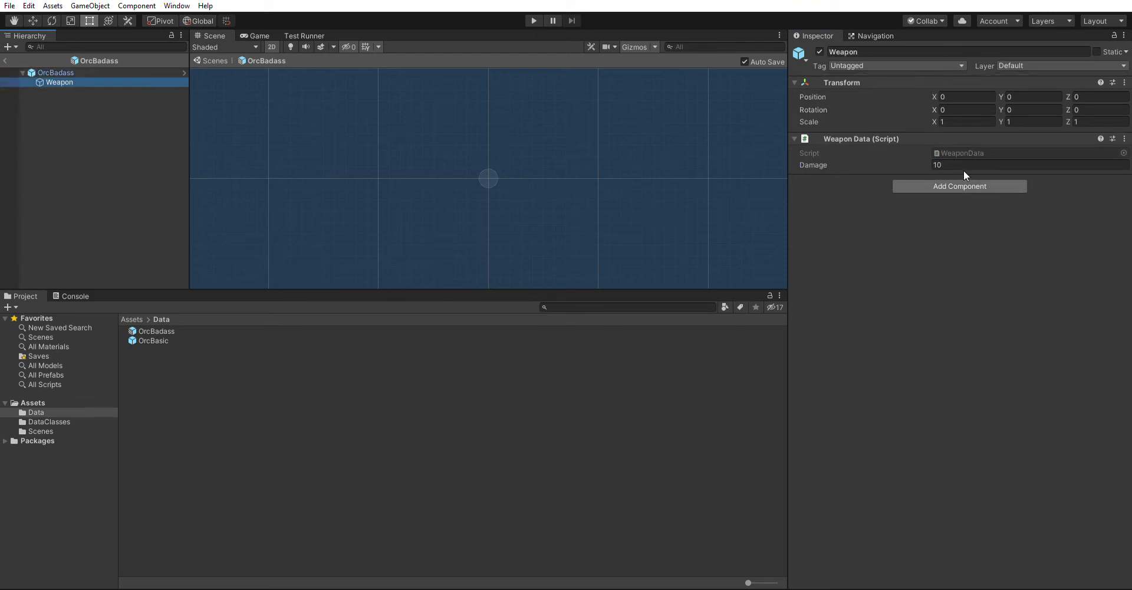
left_click(984, 164)
type("25")
left_click(1019, 335)
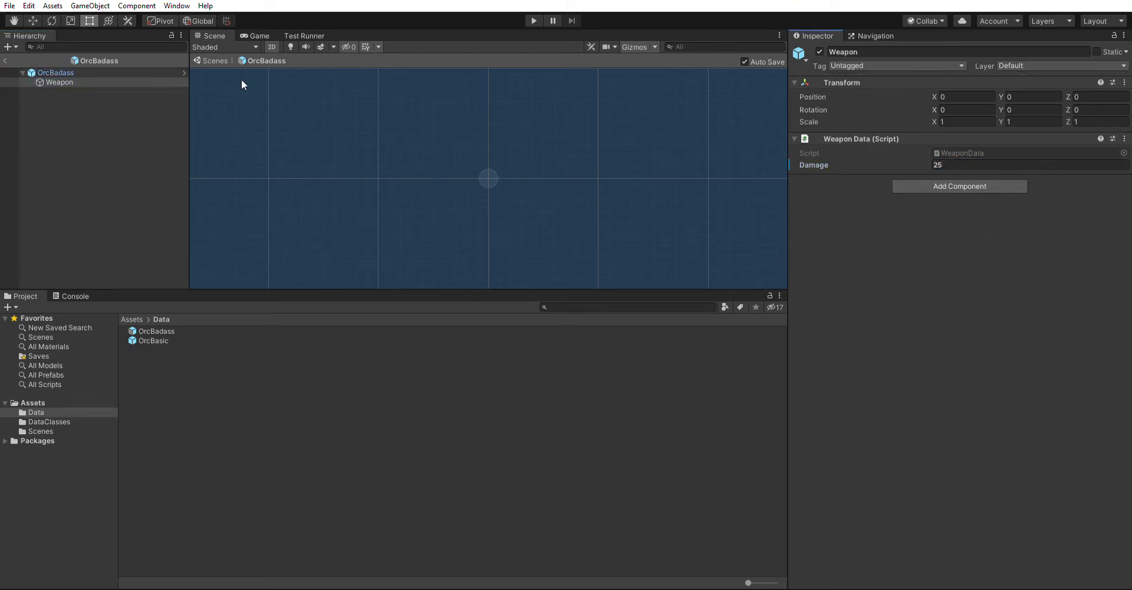
left_click(3, 56)
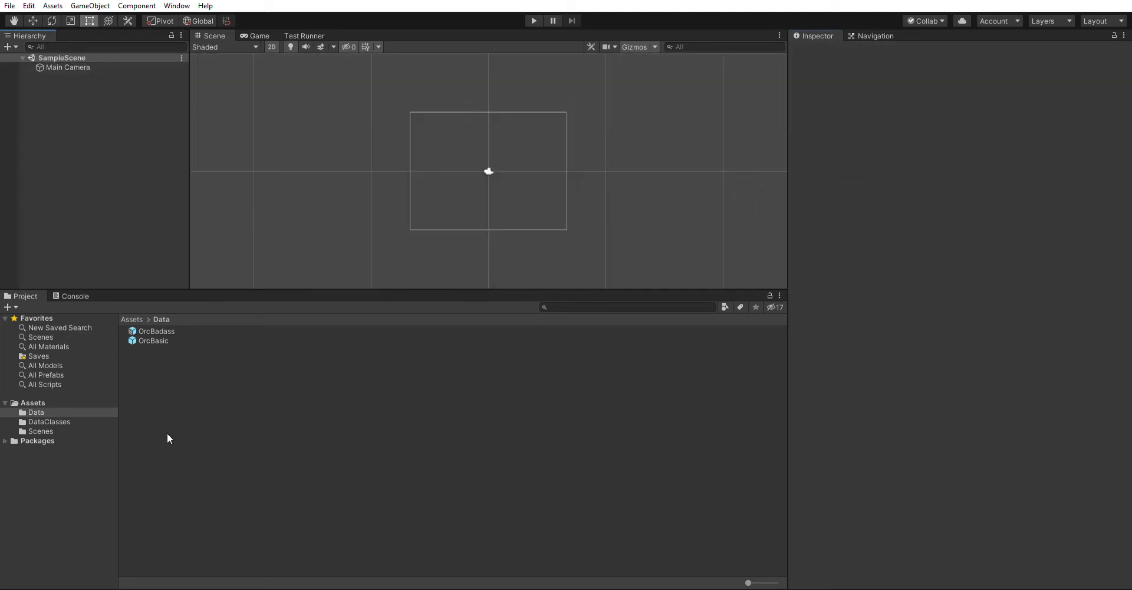
- Duplicate the OrcBadass prefab as OrcTwoHanded and open it in Prefab Mode
left_click(168, 331)
key("ctrl+d")
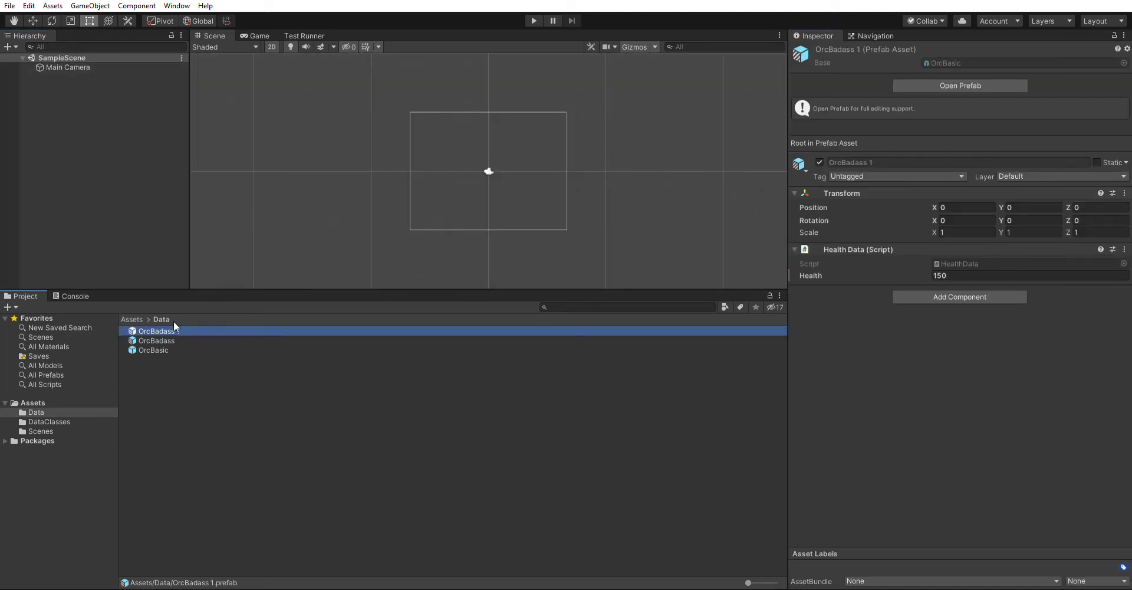
key("F2")
type("Or")
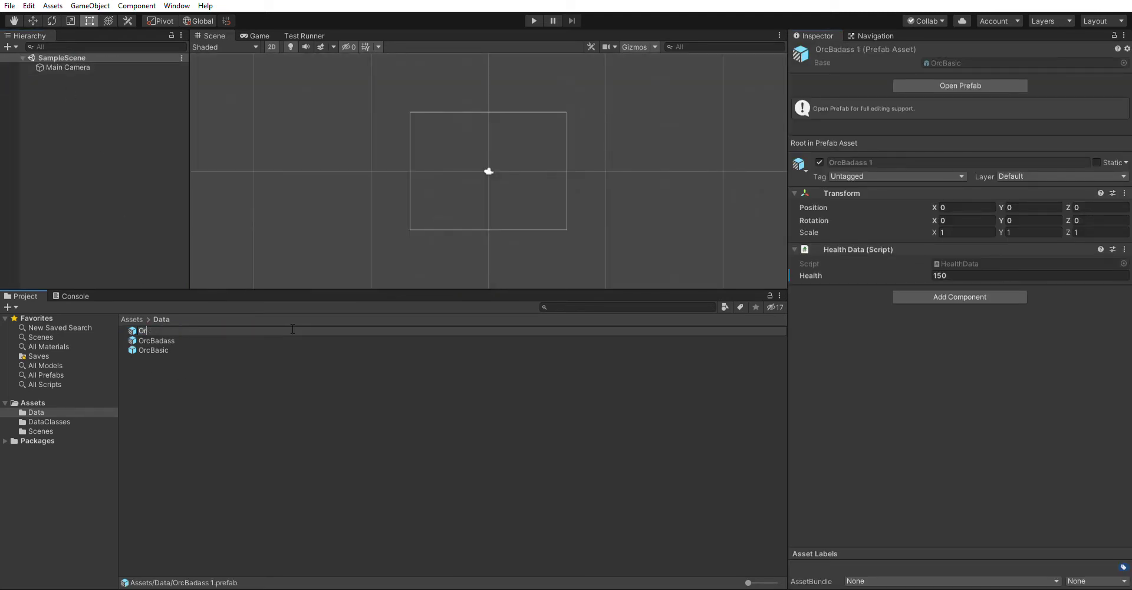
type("cTwo")
type("Handed")
key("Return")
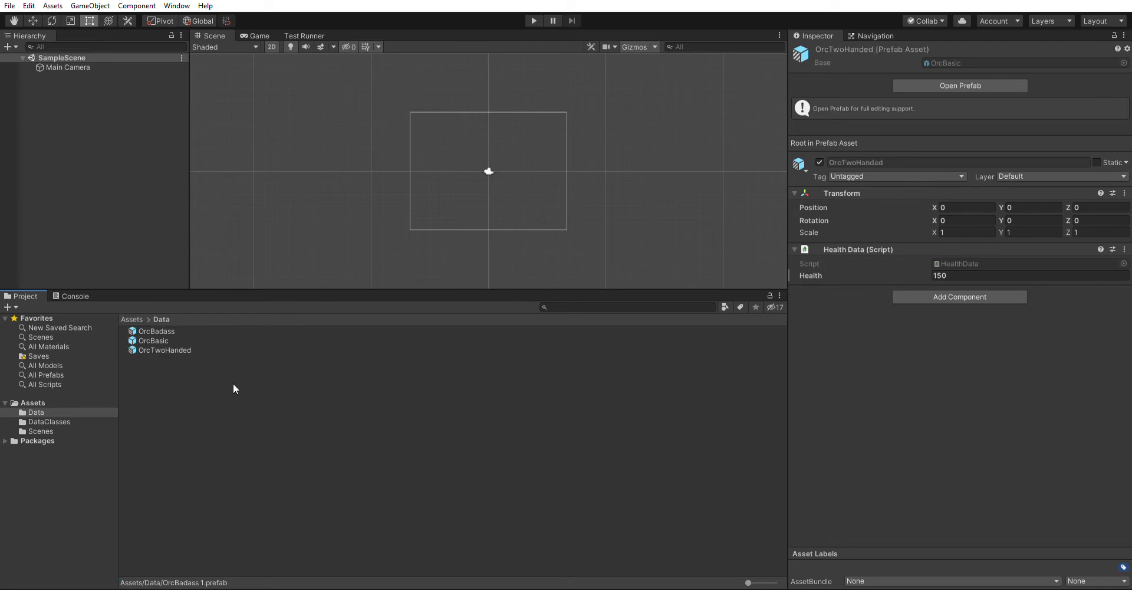
key("Return")
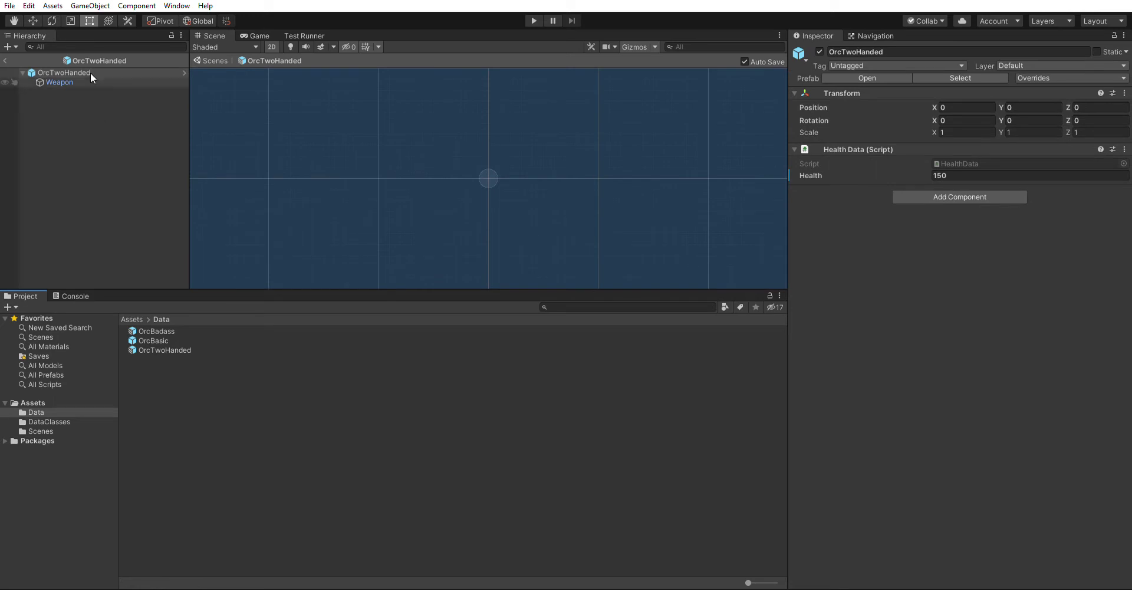
- Duplicate the Weapon child and set the original weapon's Damage to 15
left_click(88, 82)
key("ctrl+d")
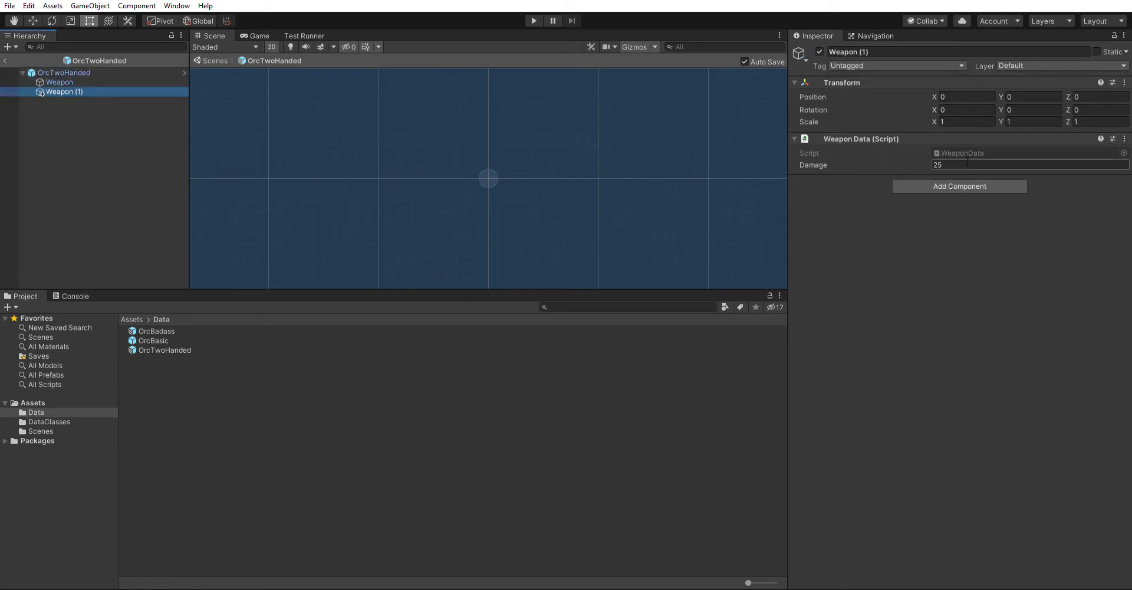
left_click(973, 164)
type("1")
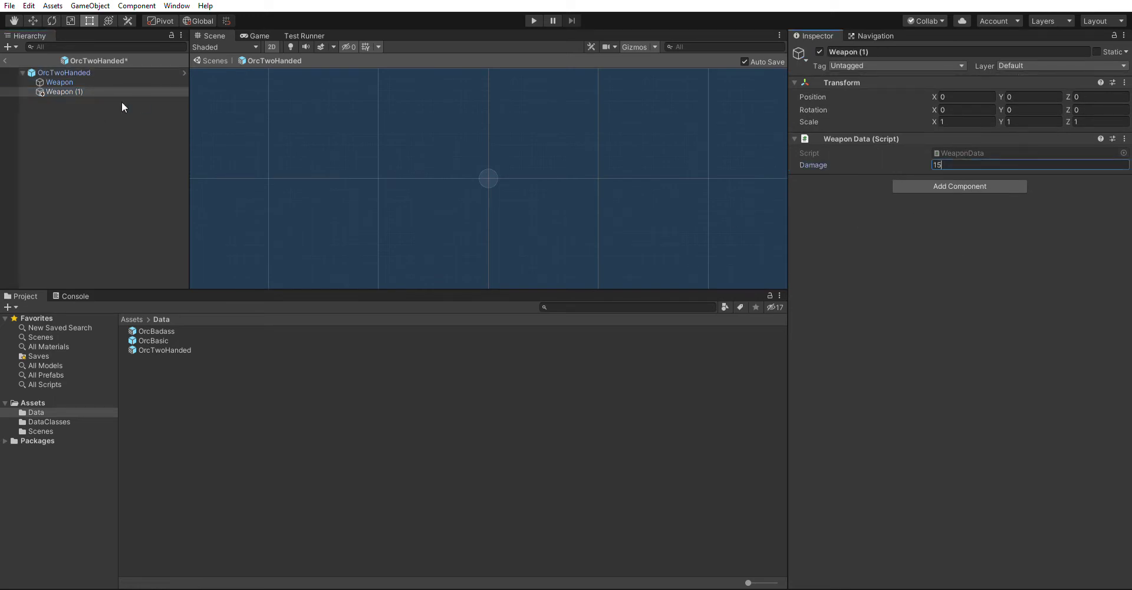
left_click(59, 82)
left_click(943, 164)
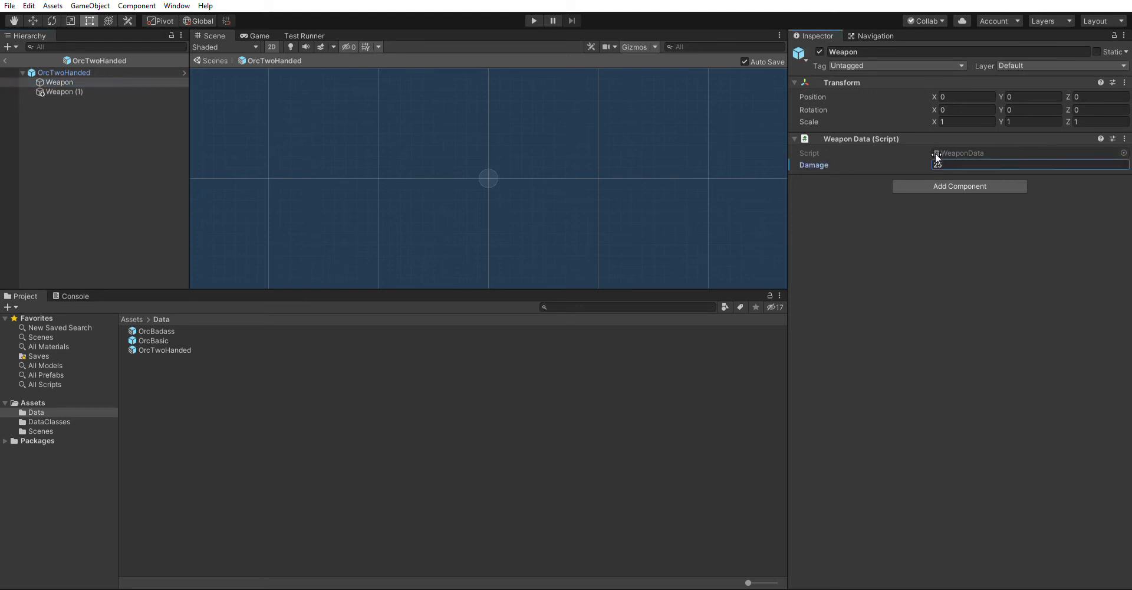
type("15")
left_click(908, 259)
- Rename the two weapons LeftHand and RightHand, then return to SampleScene
left_click(76, 82)
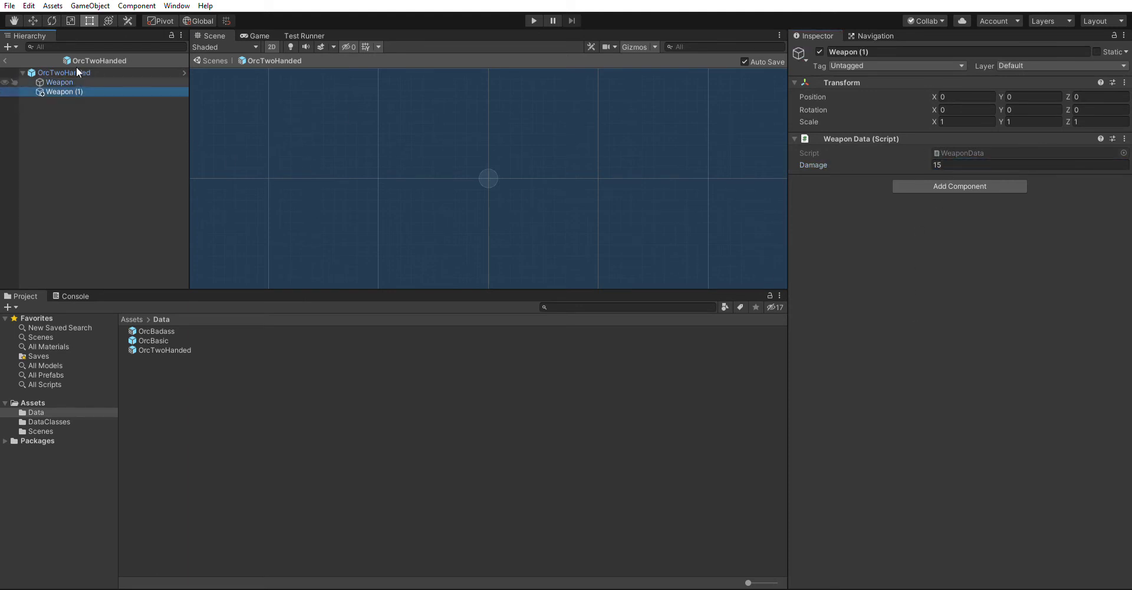
left_click(855, 51)
type("LeftHand")
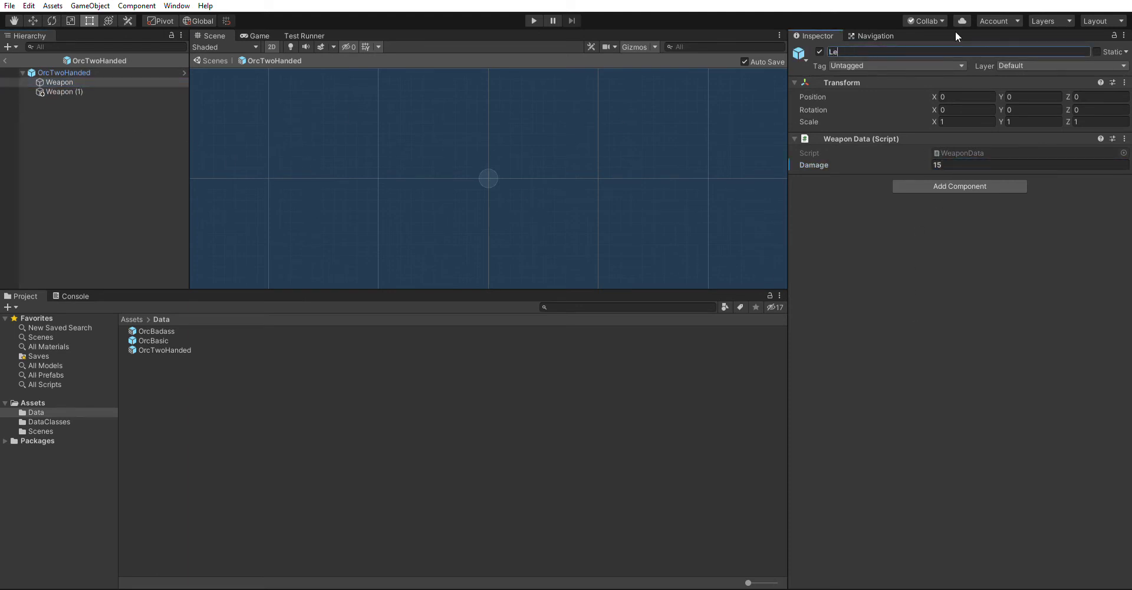
key("Return")
left_click(98, 78)
left_click(129, 91)
left_click(886, 52)
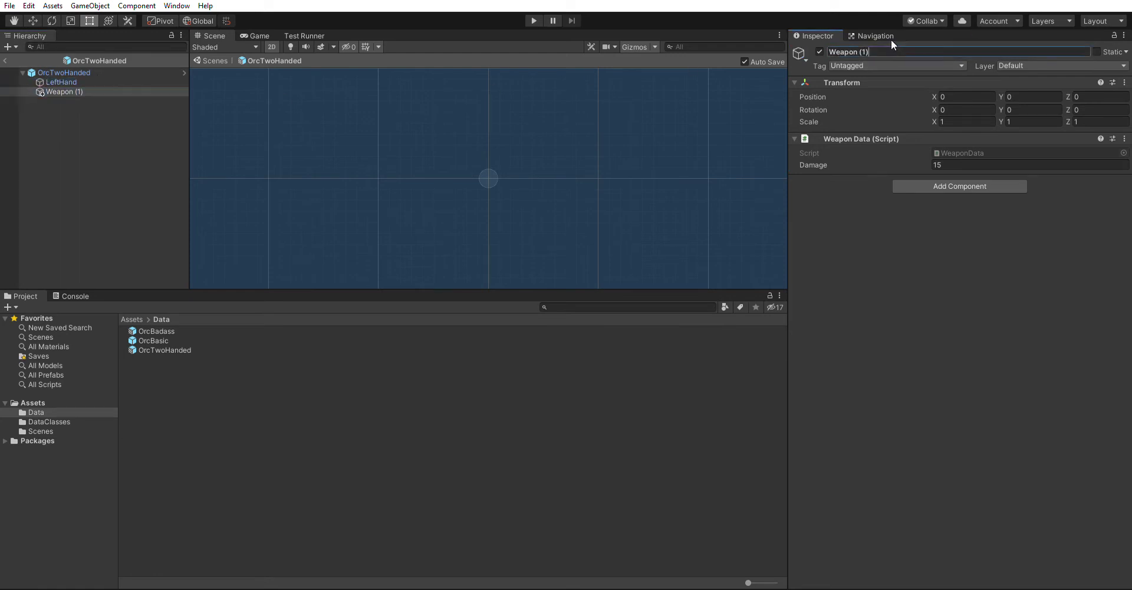
type("Right")
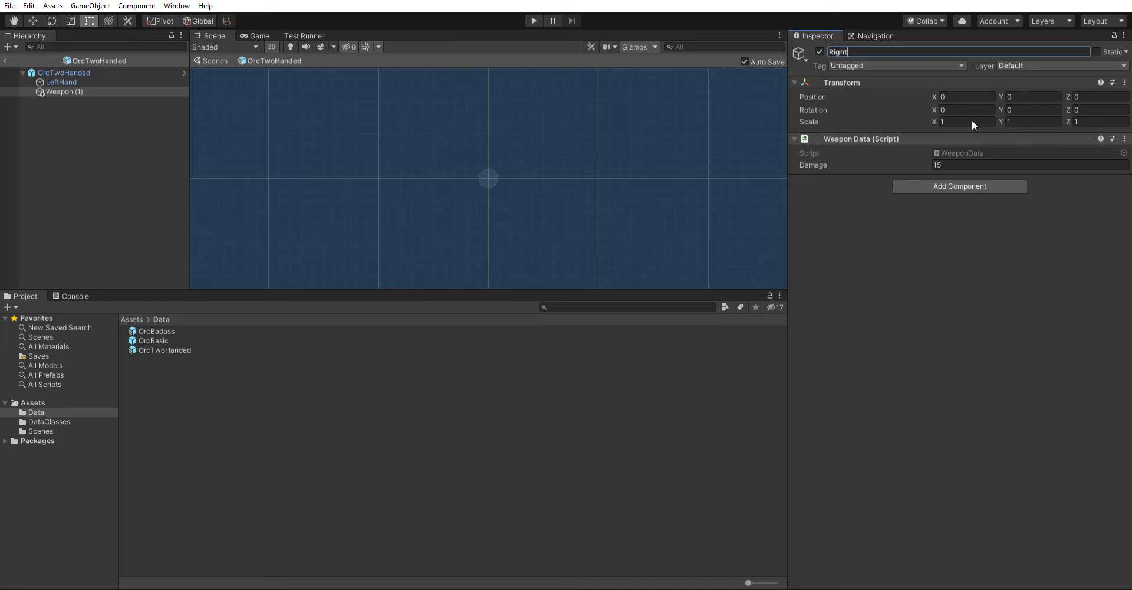
type("Hand")
key("Return")
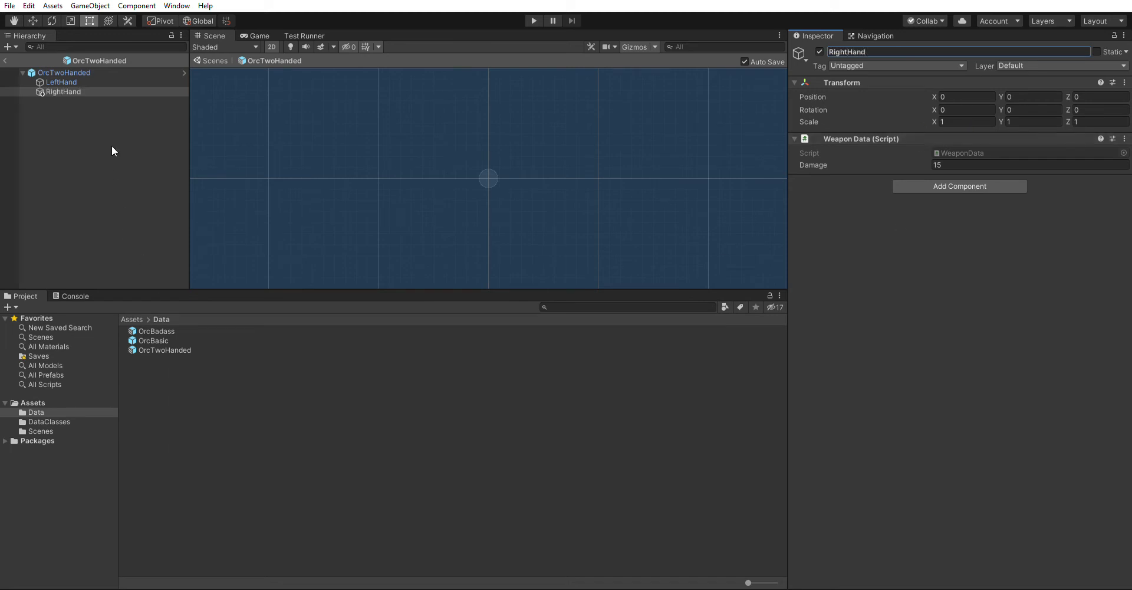
left_click(5, 60)
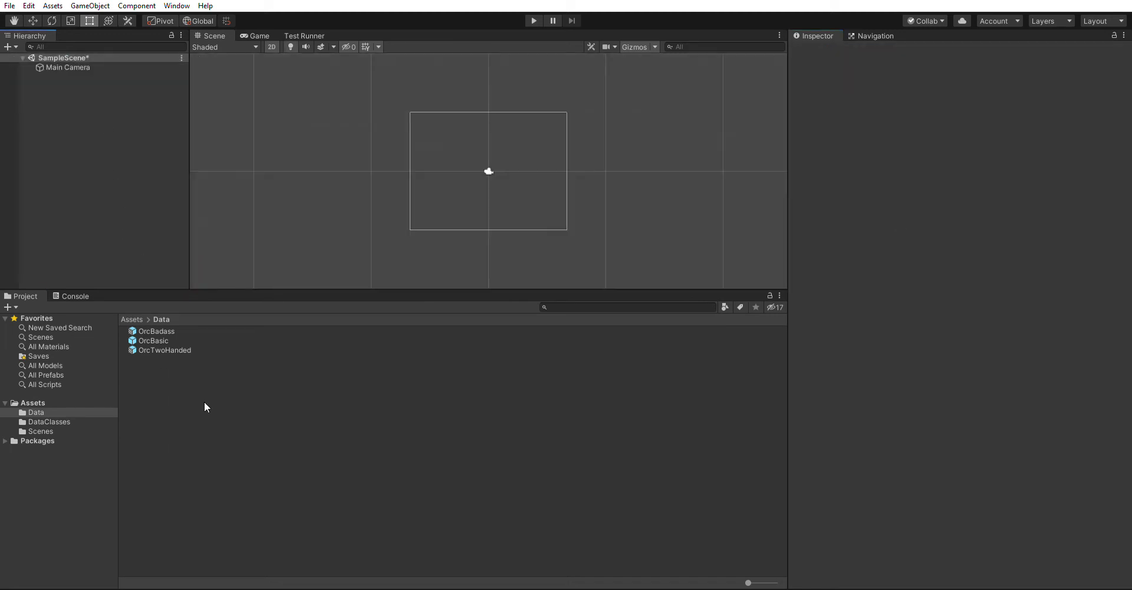
- Create an empty GameObject named Sword in the scene
left_click(197, 384)
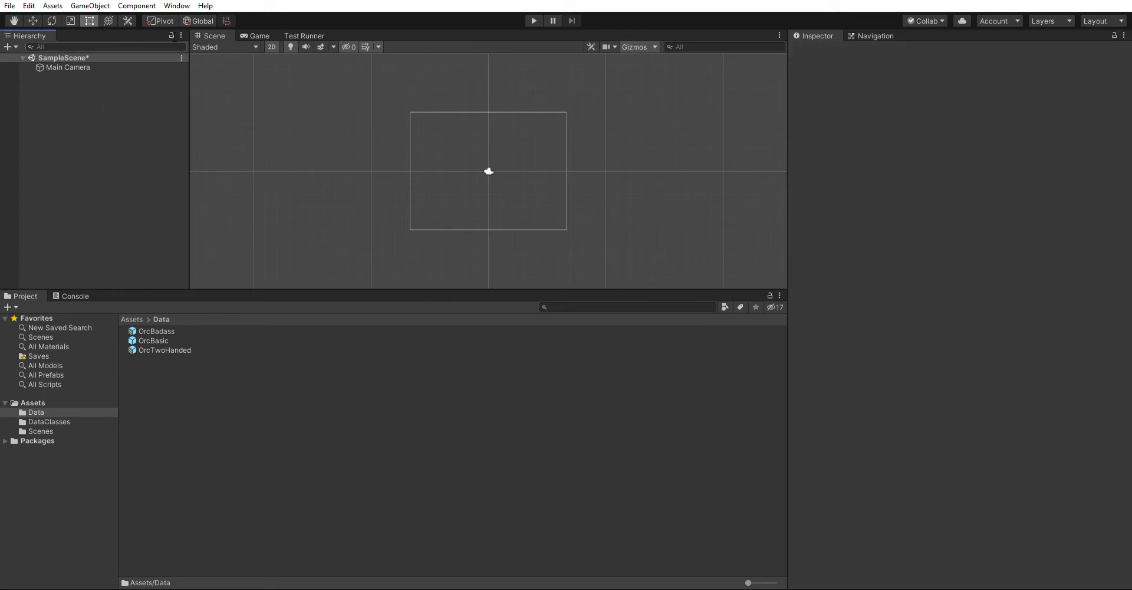
left_click(90, 5)
left_click(110, 19)
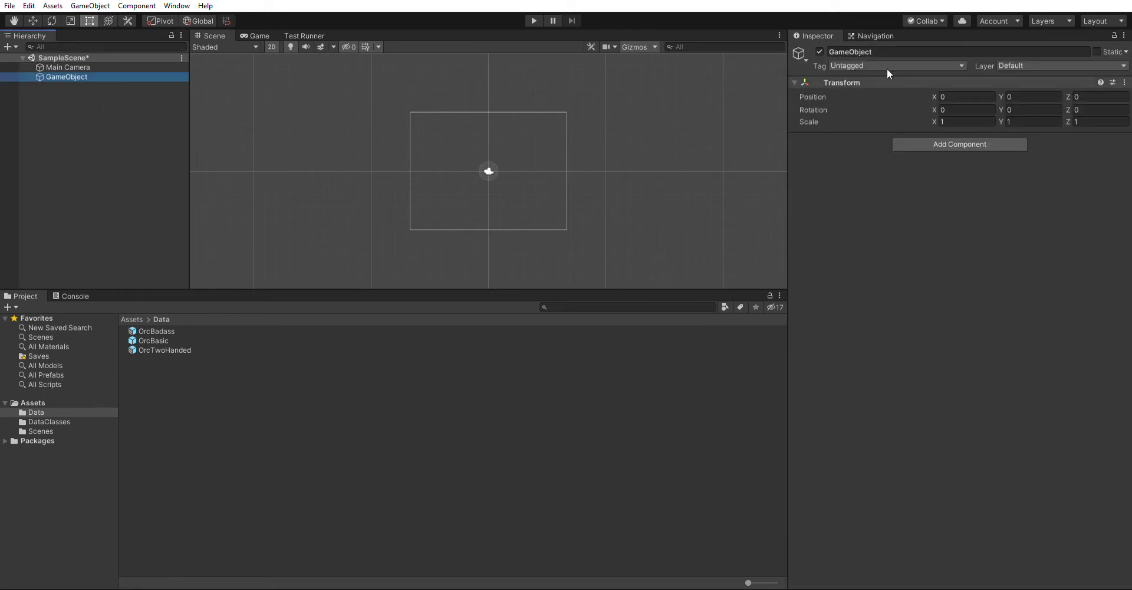
left_click(884, 52)
type("Sword")
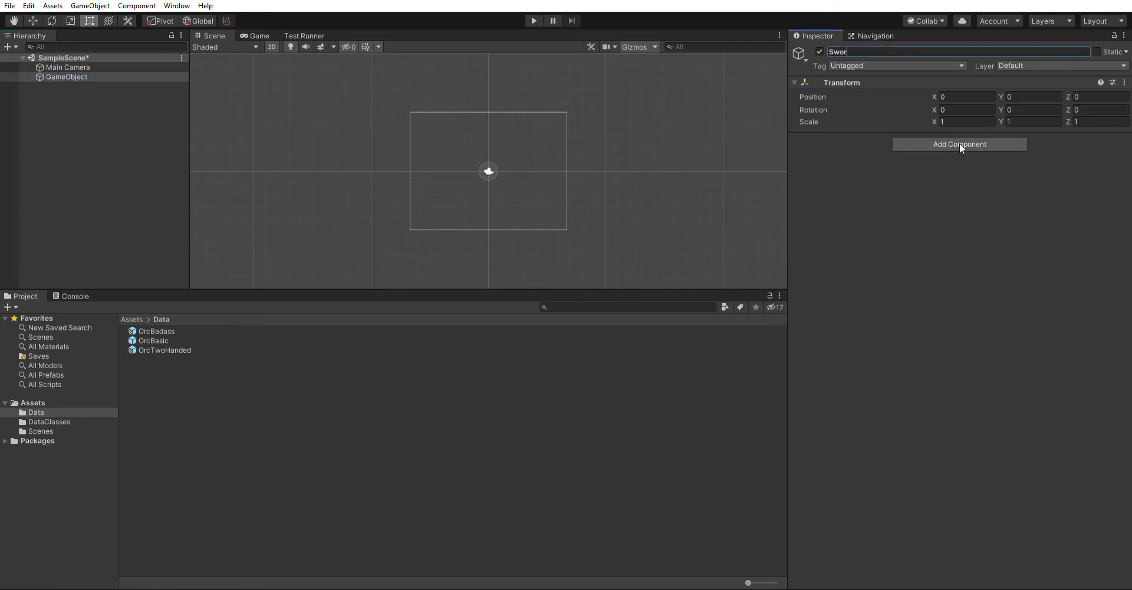
key("Return")
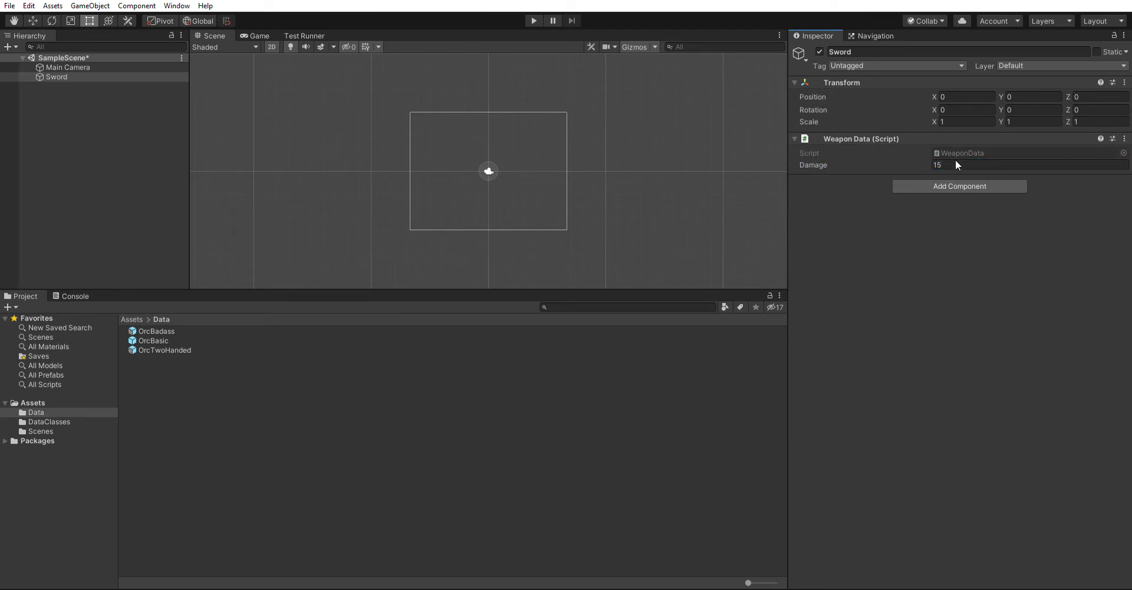
- Set the Sword's Weapon Data Damage to 5 and save it as a prefab in Data
left_click(955, 164)
type("5")
key("Return")
left_click_drag(58, 76, 210, 433)
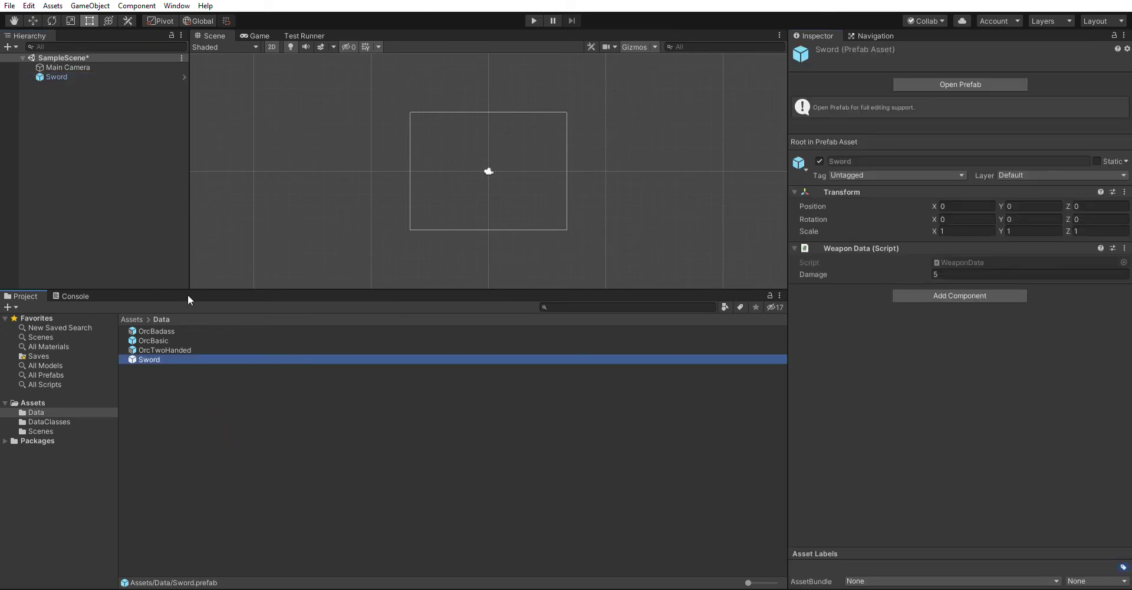
left_click(58, 75)
- Delete the Sword instance from the scene
key("Delete")
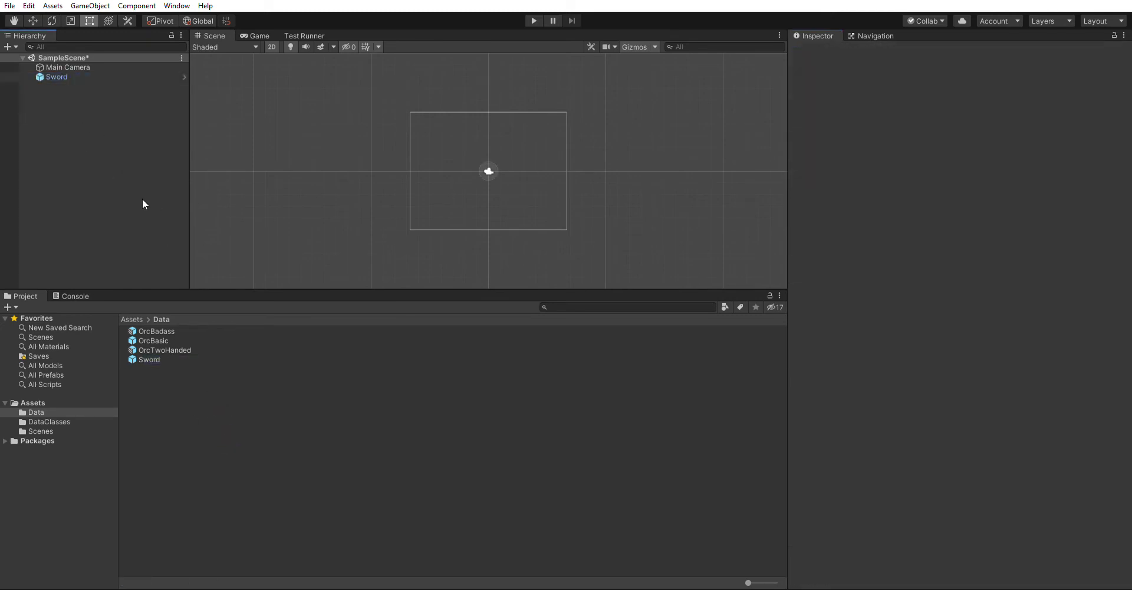
left_click(175, 348)
left_click(169, 371)
left_click(189, 388)
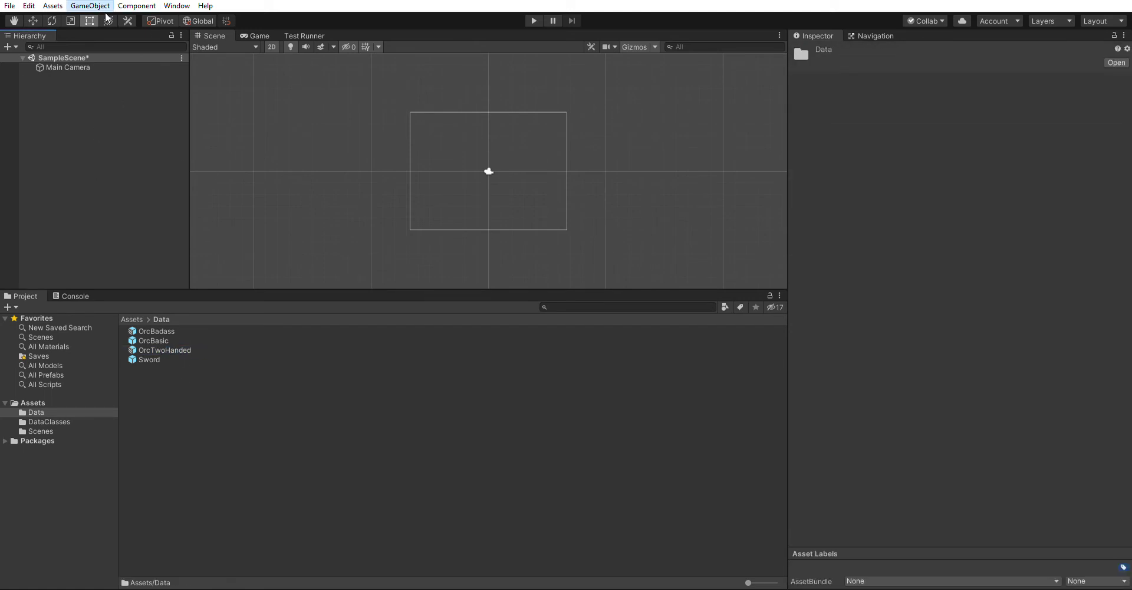
- Create an empty GameObject named Soldier
key("ctrl+shift+n")
left_click(866, 51)
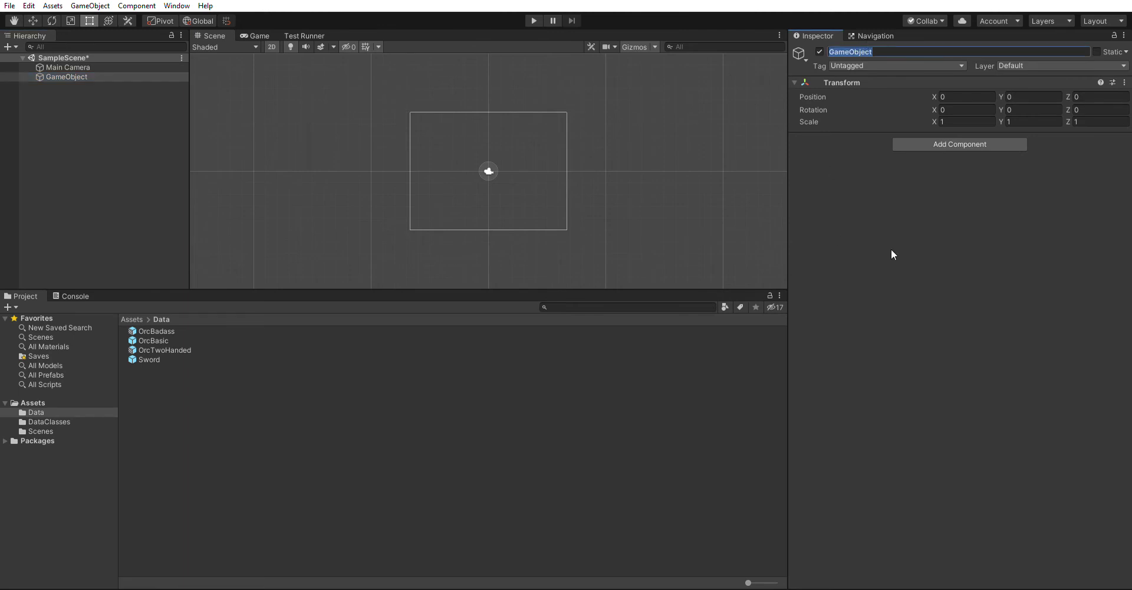
type("Soldier")
key("Return")
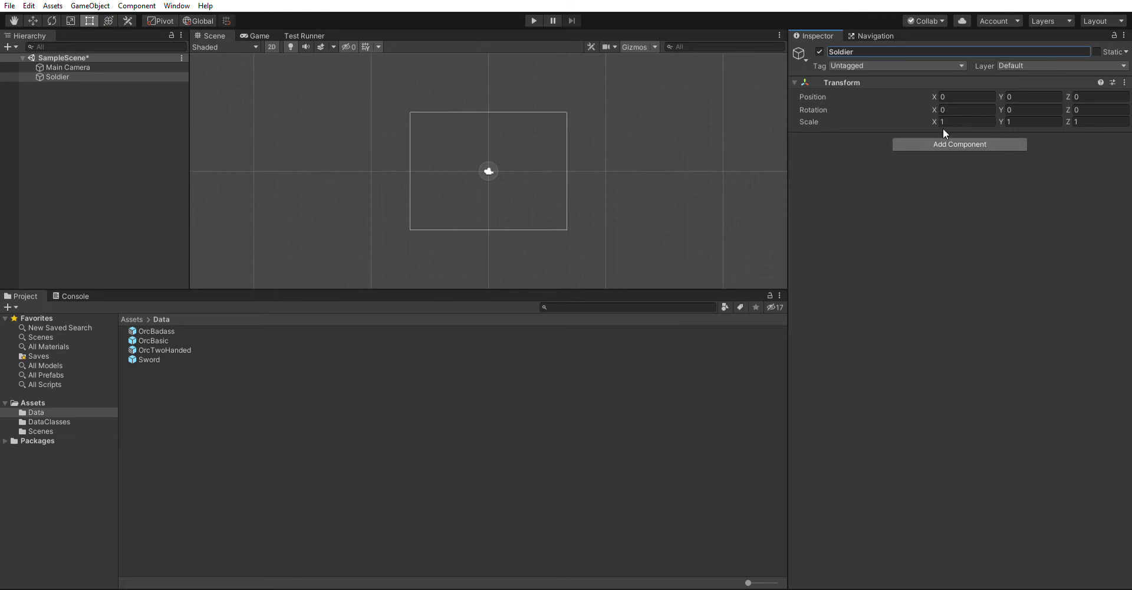
left_click(943, 133)
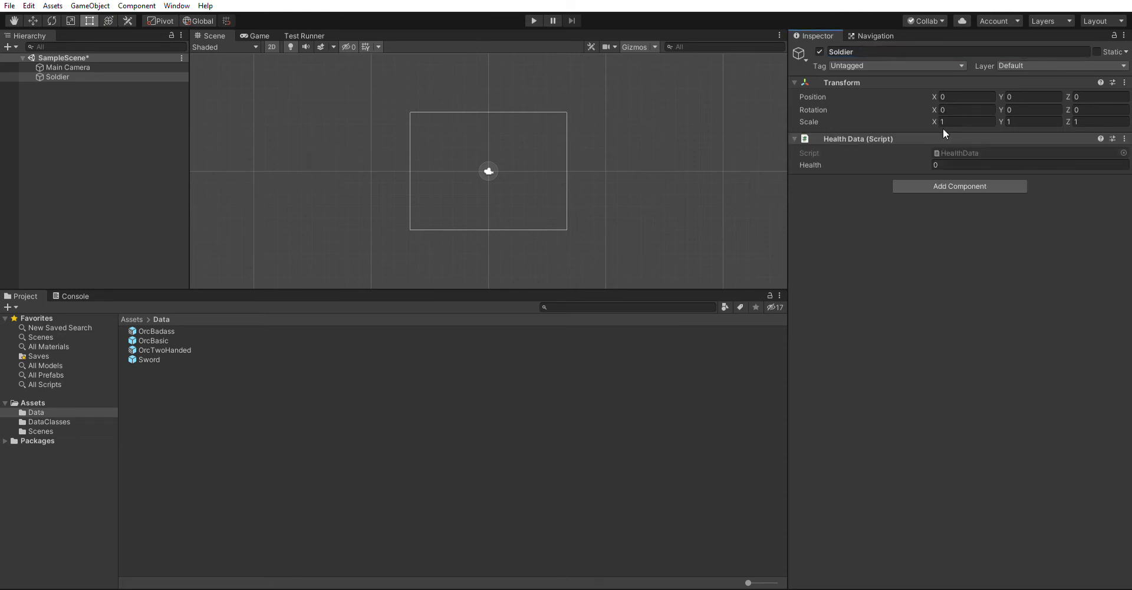
- Give Soldier Health 50 and a nested Sword prefab, then delete the scene instance
left_click(955, 164)
type("50")
key("Return")
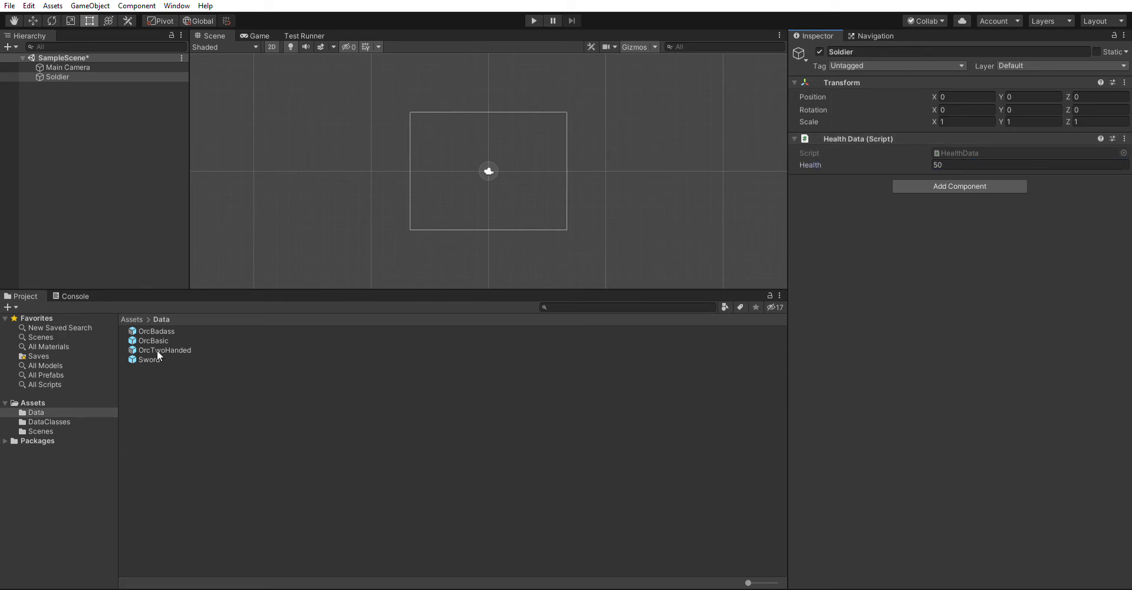
mouse_move(149, 359)
left_mouse_down()
mouse_move(70, 77)
mouse_move(245, 419)
left_mouse_up()
left_click(83, 78)
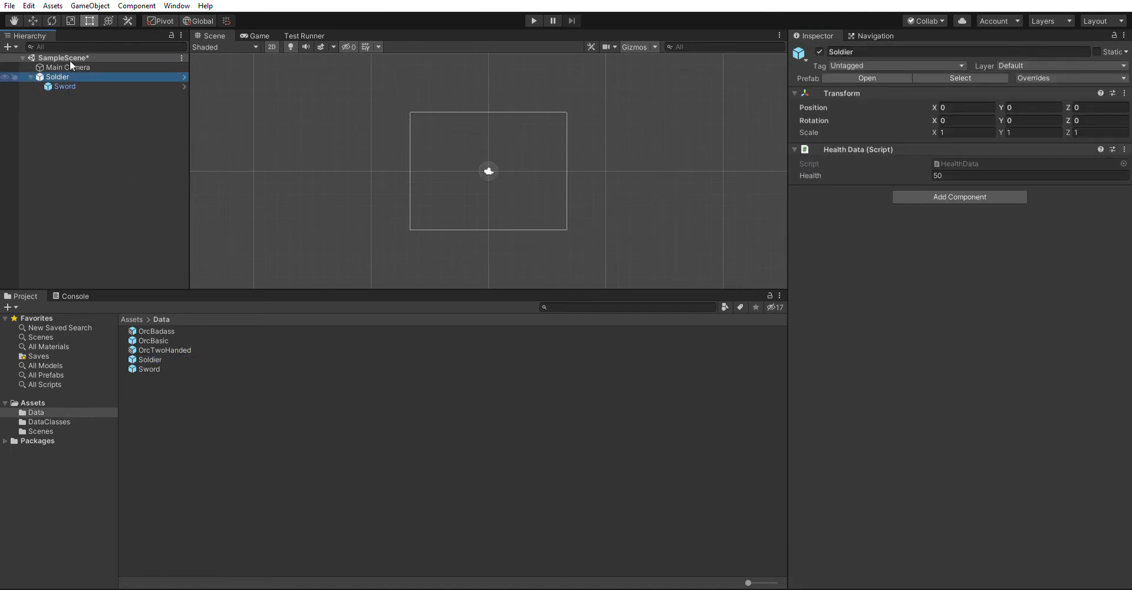
key("Delete")
left_click(176, 364)
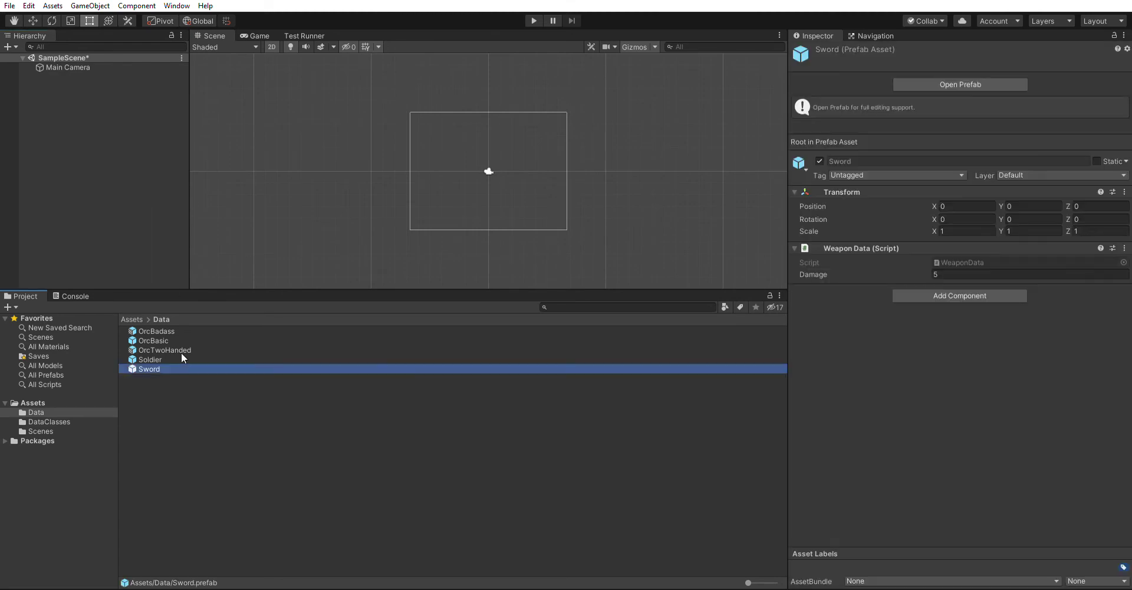
double_click(182, 354)
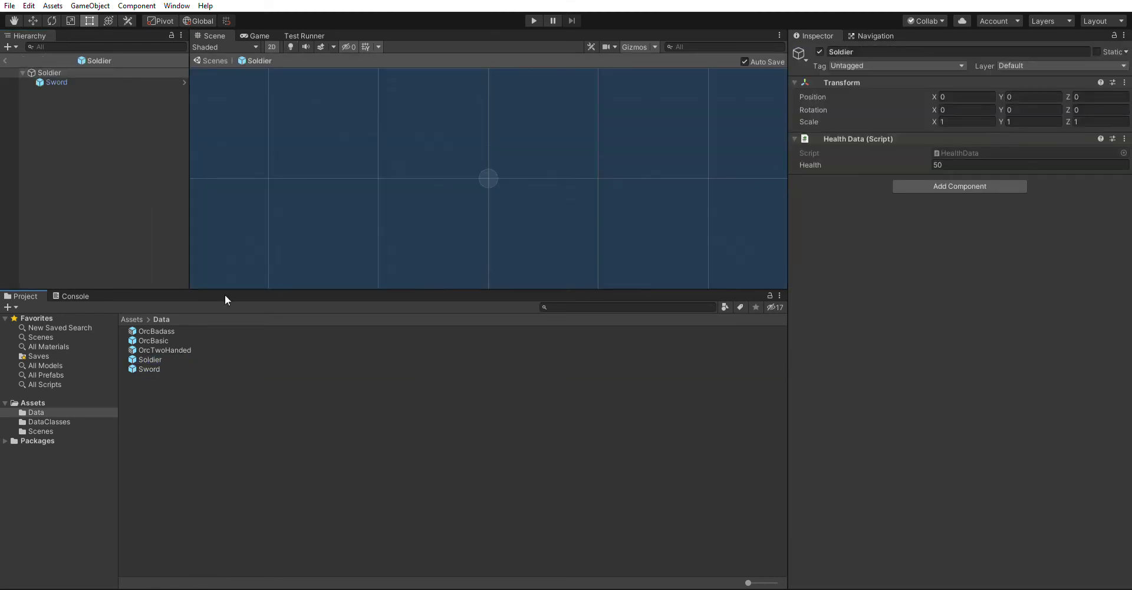
left_click(95, 82)
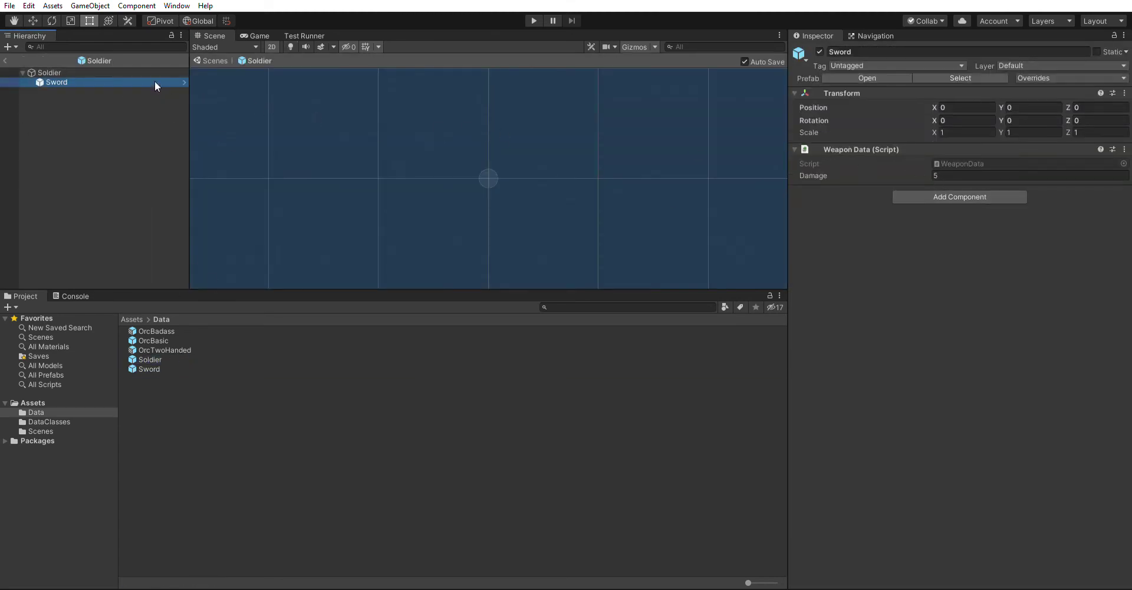
left_click(74, 71)
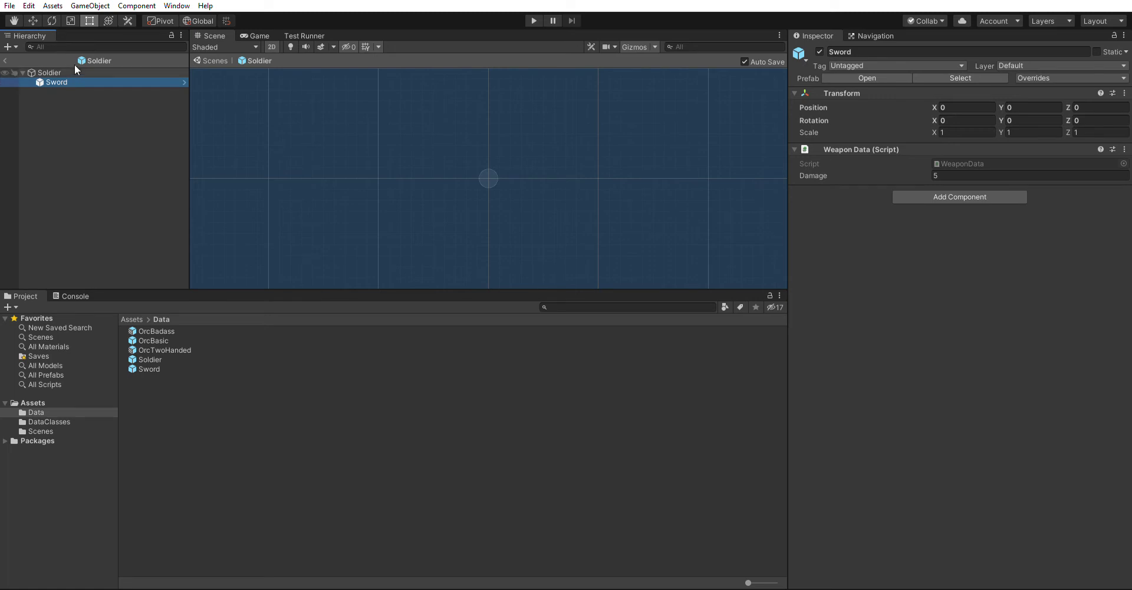
left_click(5, 61)
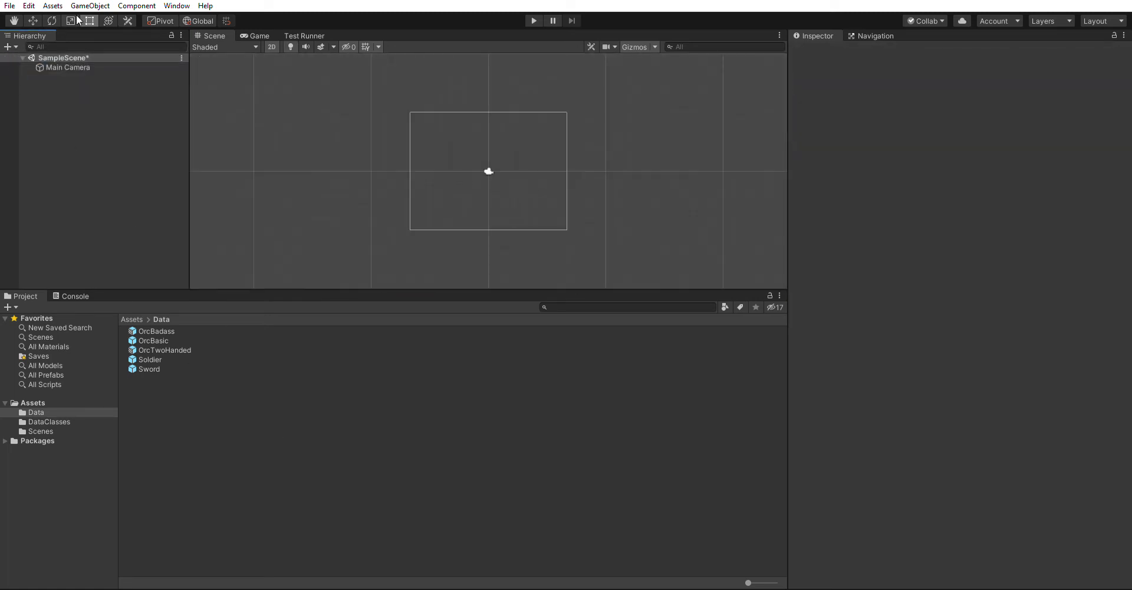
- Create an empty GameObject named AnotherSoldierWithSword
key("ctrl+shift+n")
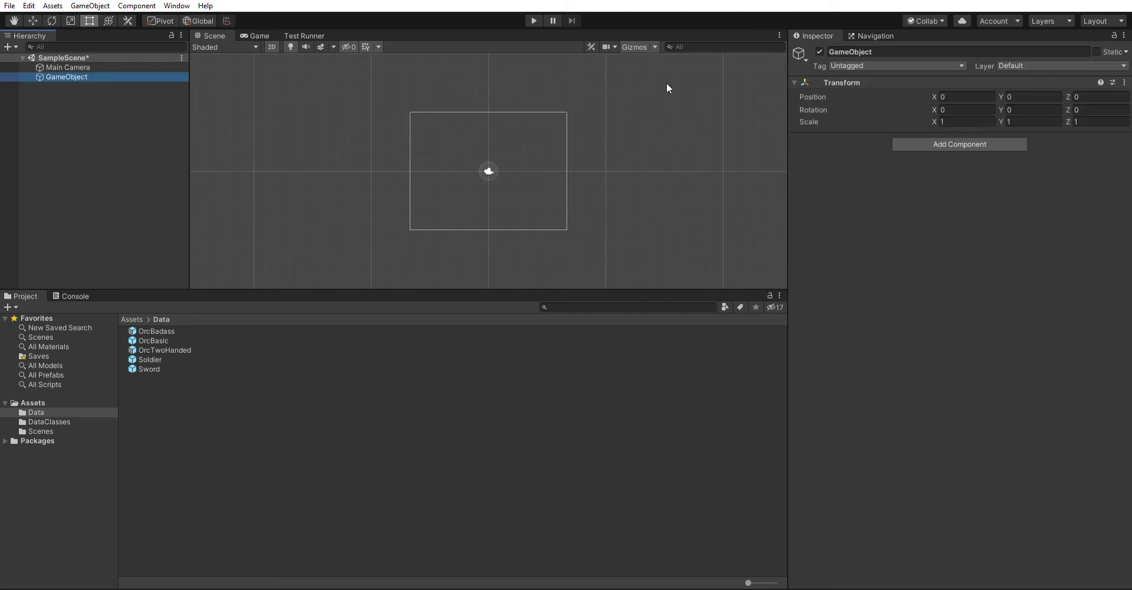
left_click(881, 51)
type("AnotherSoldier")
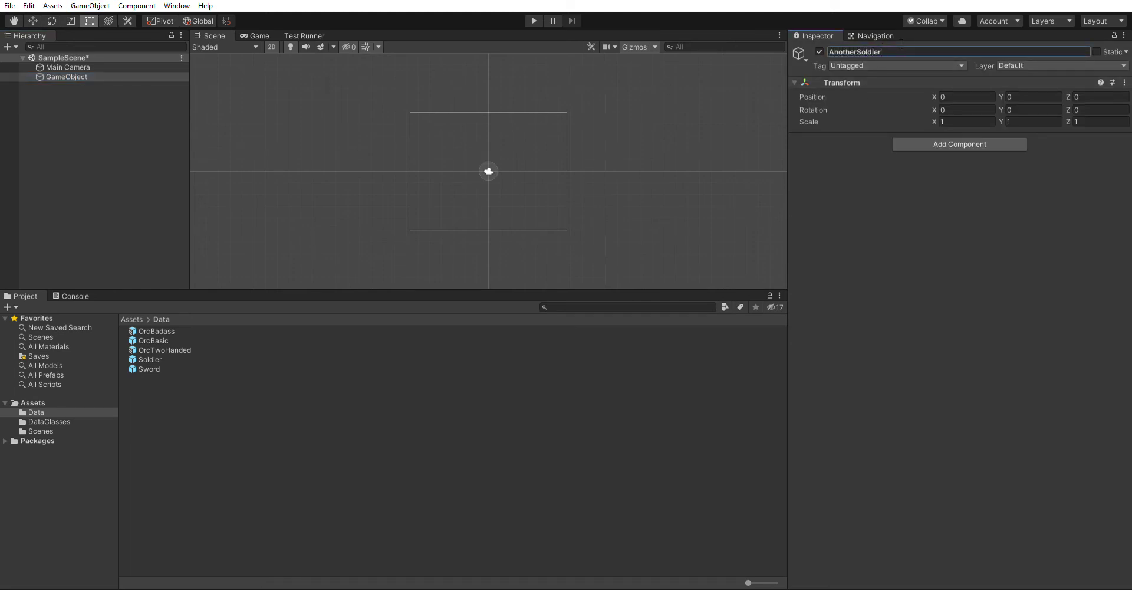
type("WithSword")
key("Return")
left_click(961, 134)
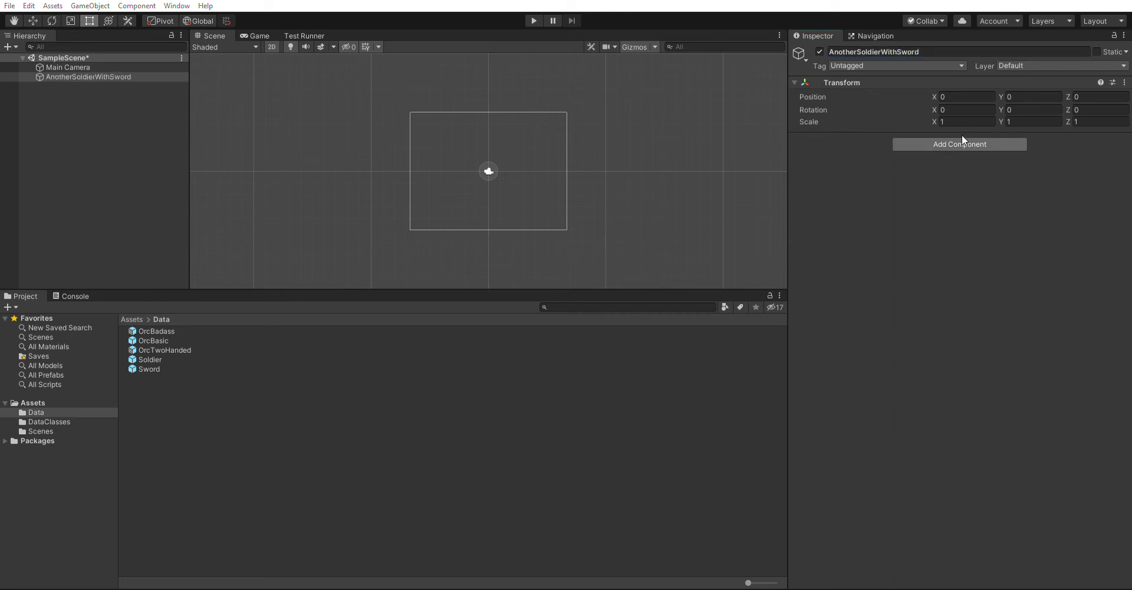
- Set its Health to 35, nest a Sword, save it to Data, and delete the instance
left_click(968, 163)
type("3")
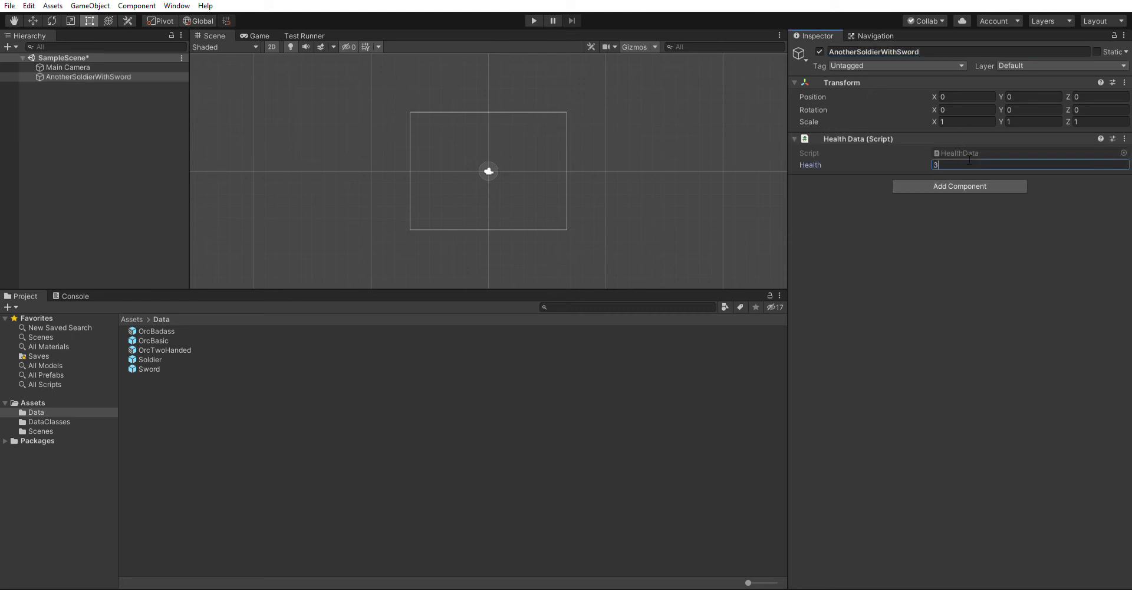
type("5")
key("Return")
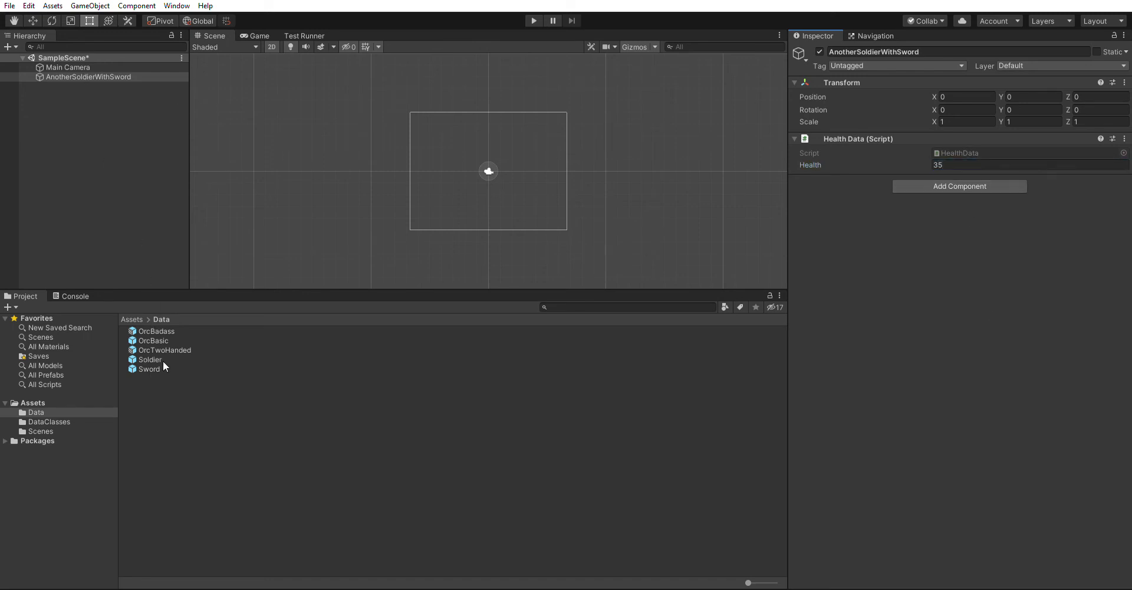
mouse_move(164, 366)
left_mouse_down()
mouse_move(83, 76)
mouse_move(228, 418)
left_mouse_up()
left_click(102, 76)
left_click(65, 86)
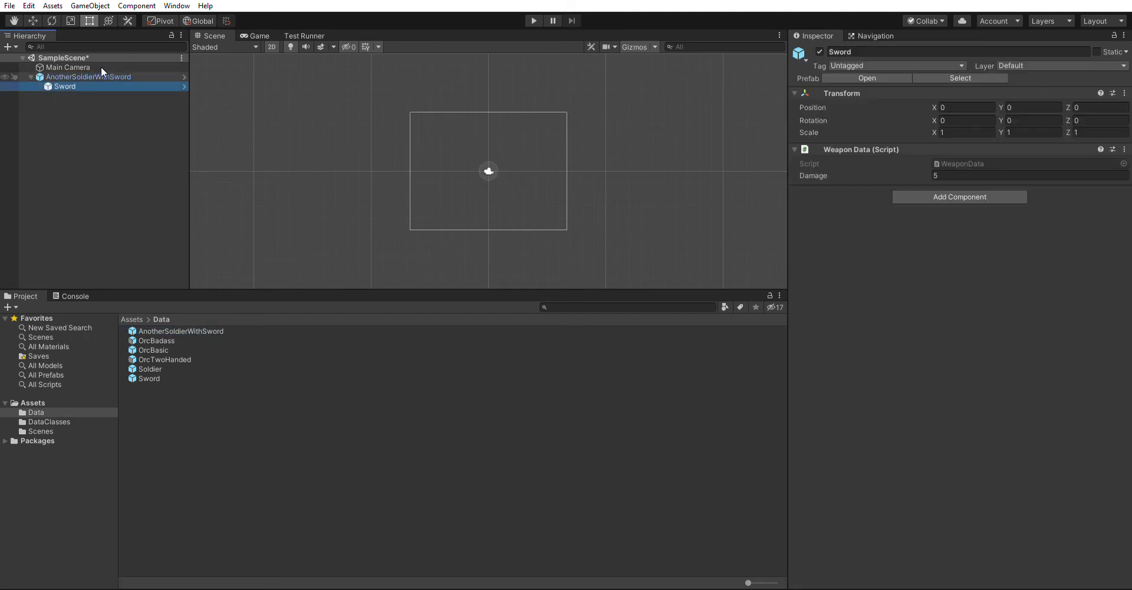
key("Up")
key("Delete")
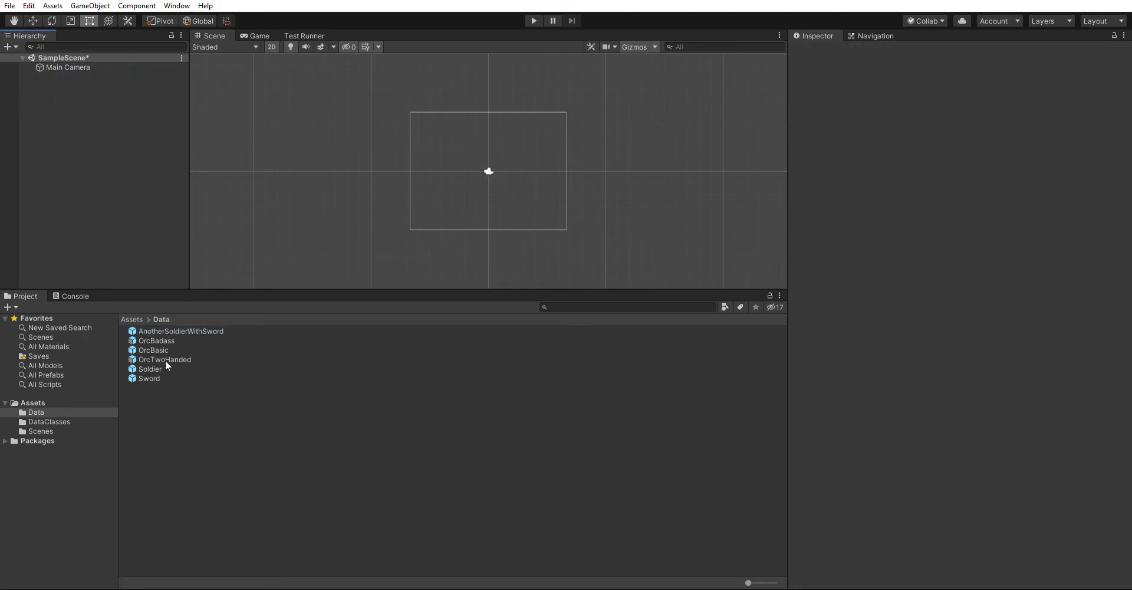
- Open the Sword prefab from inside Soldier and set its Damage to 15
left_click(166, 368)
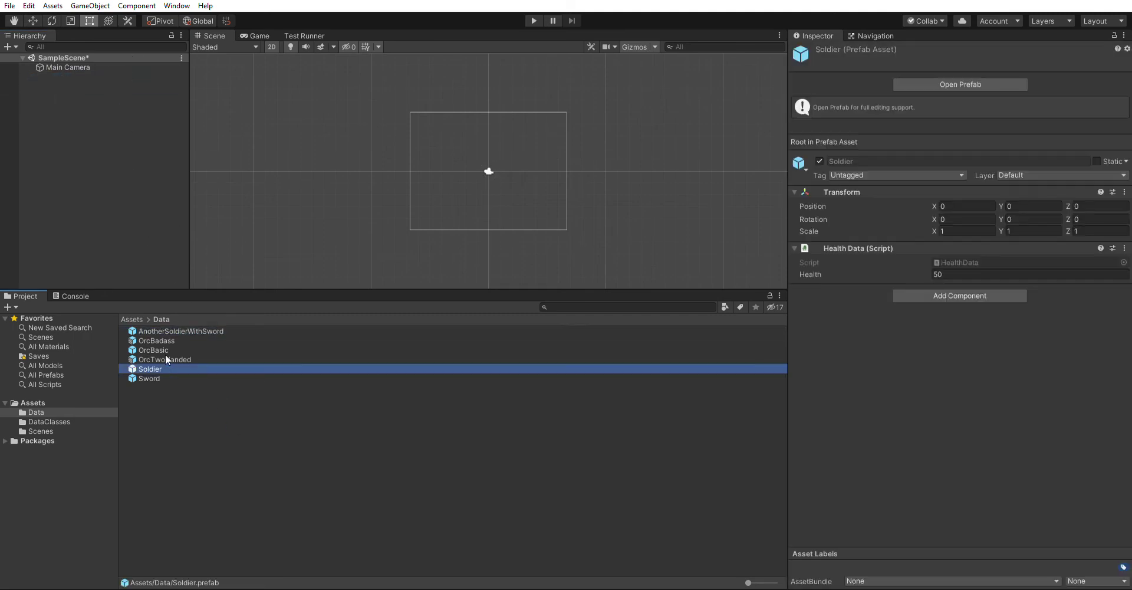
double_click(135, 363)
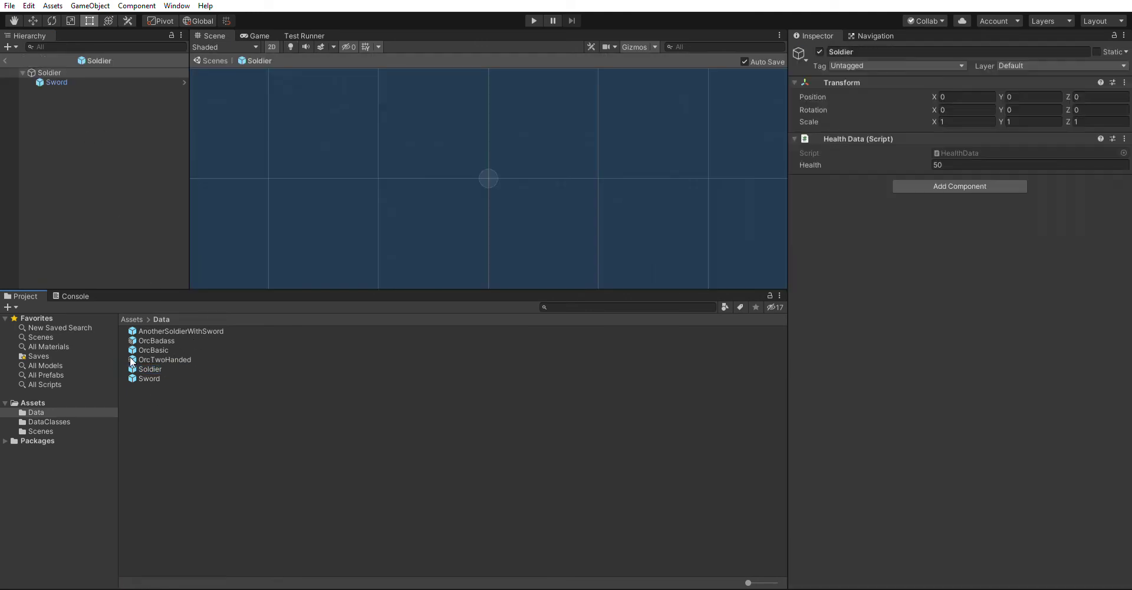
left_click(70, 79)
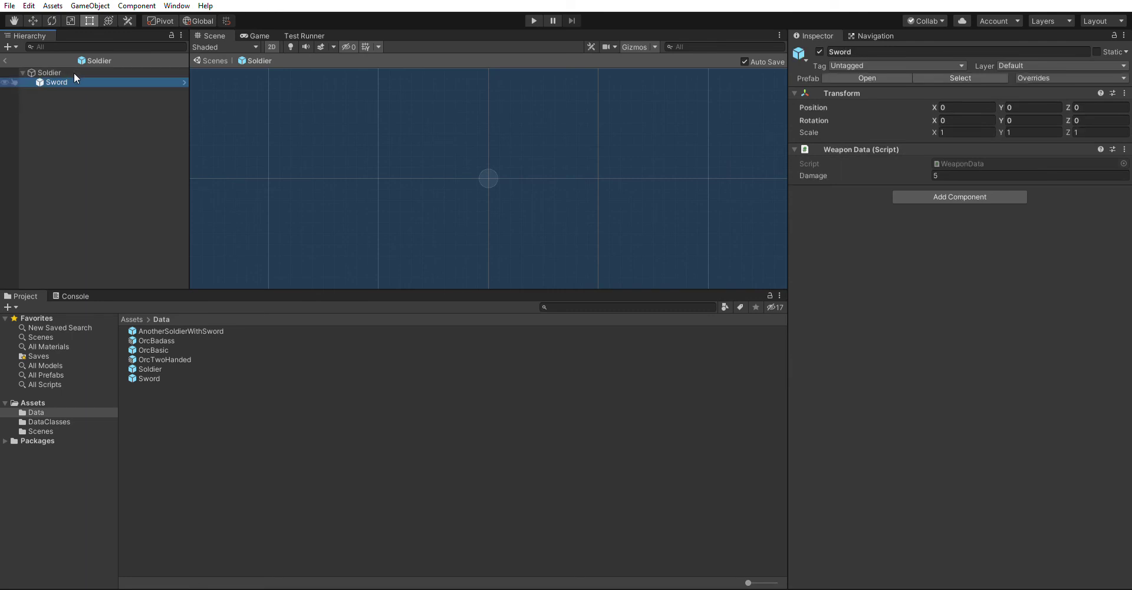
left_click(184, 82)
left_click(955, 165)
type("15")
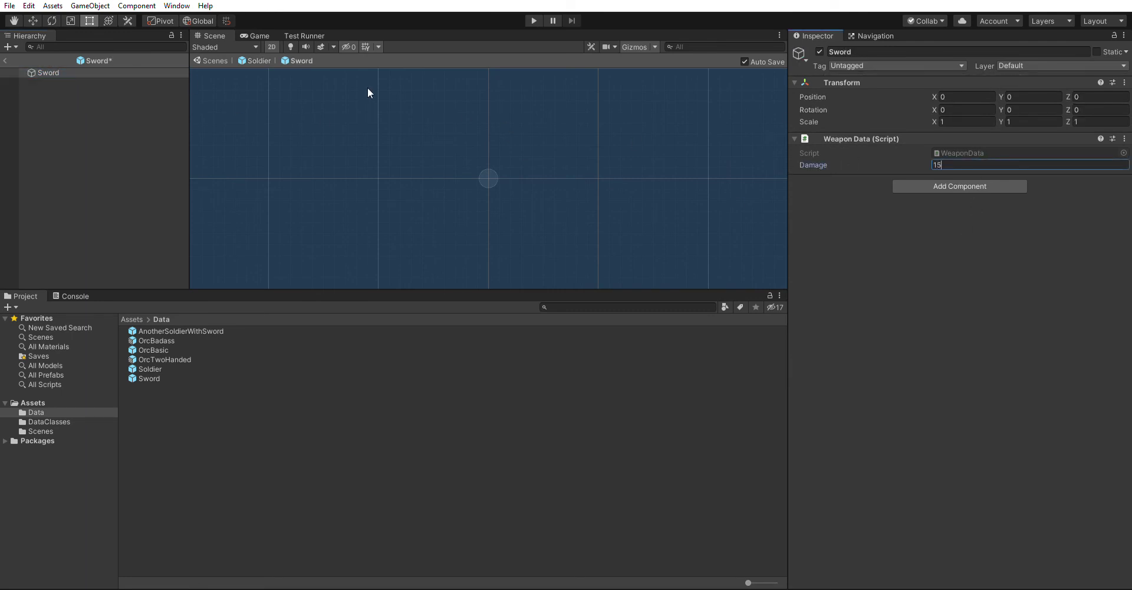
left_click(5, 60)
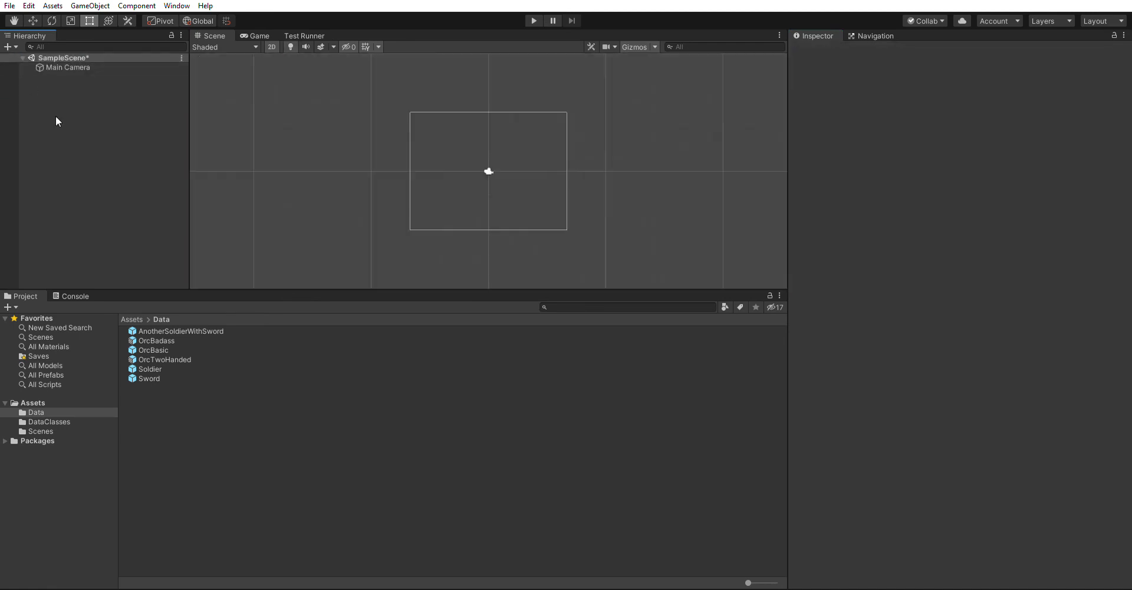
- Check that AnotherSoldierWithSword's nested Sword also shows Damage 15
double_click(179, 331)
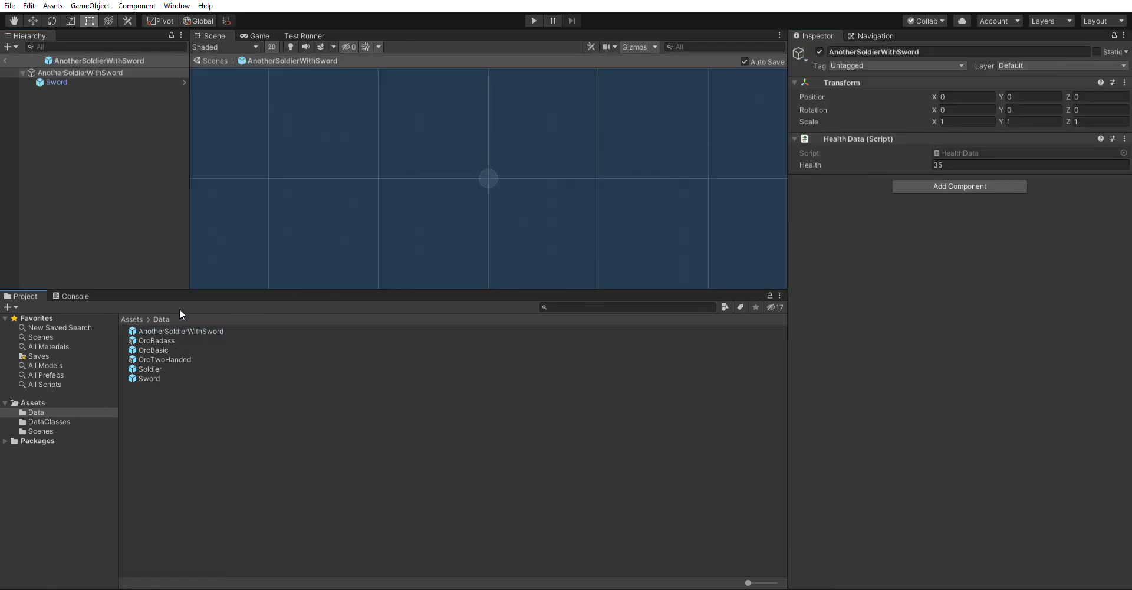
left_click(88, 81)
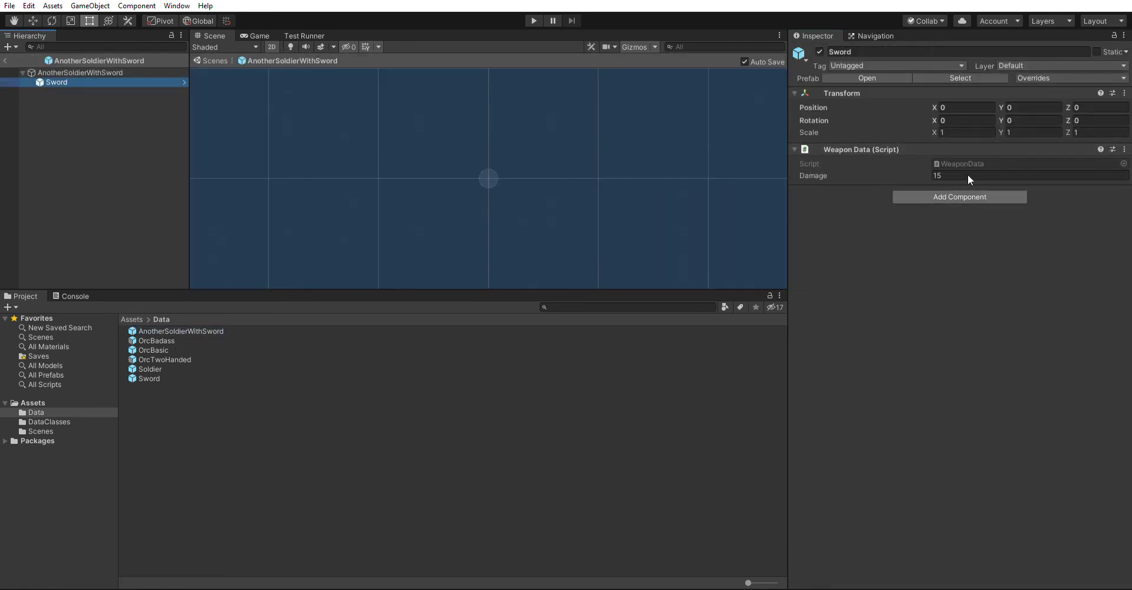
left_click(5, 60)
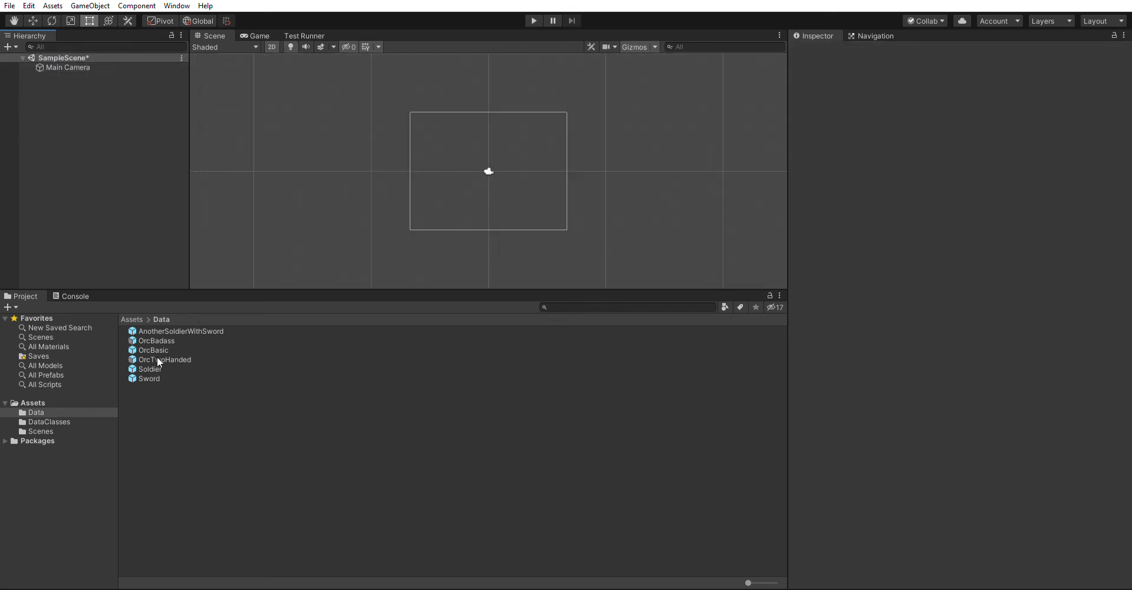
- Place a Soldier instance in the scene and rename SampleScene to Level25
left_click_drag(127, 218, 105, 96)
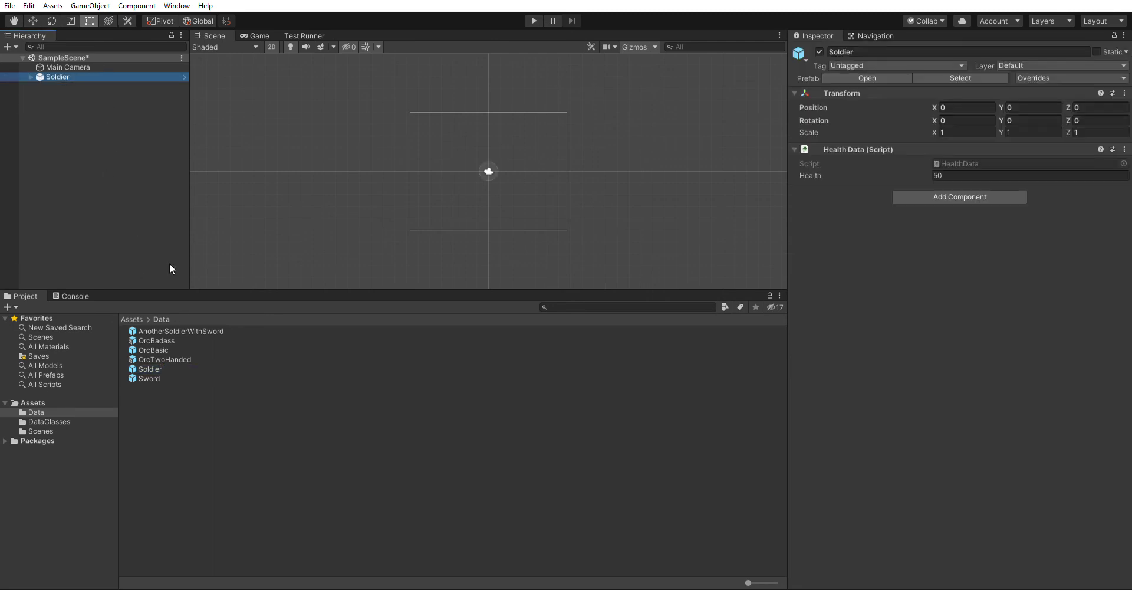
left_click(40, 430)
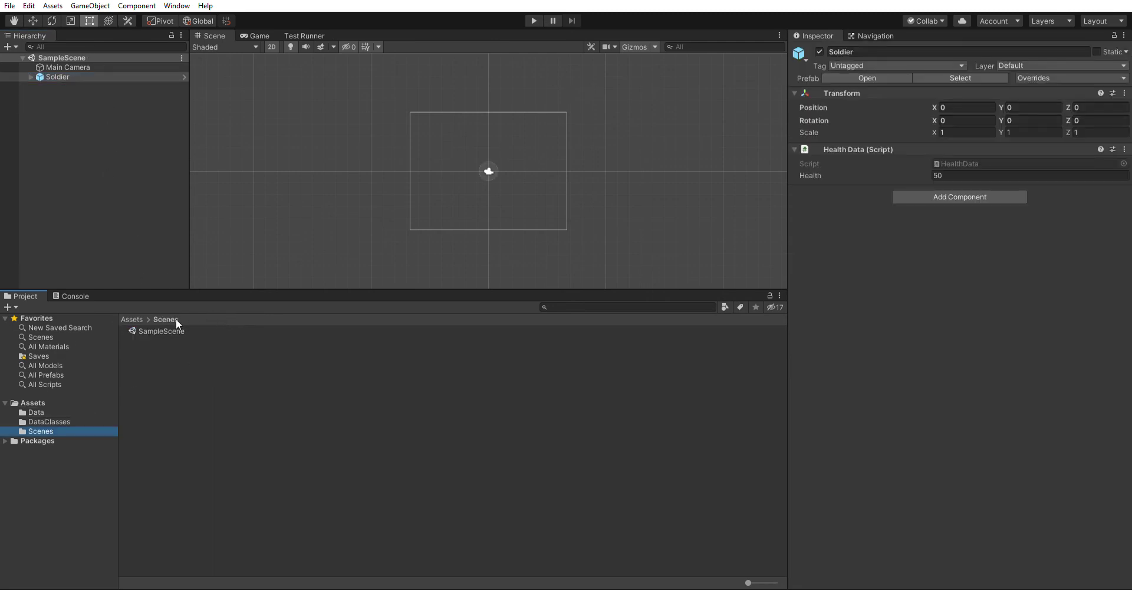
left_click(177, 330)
key("F2")
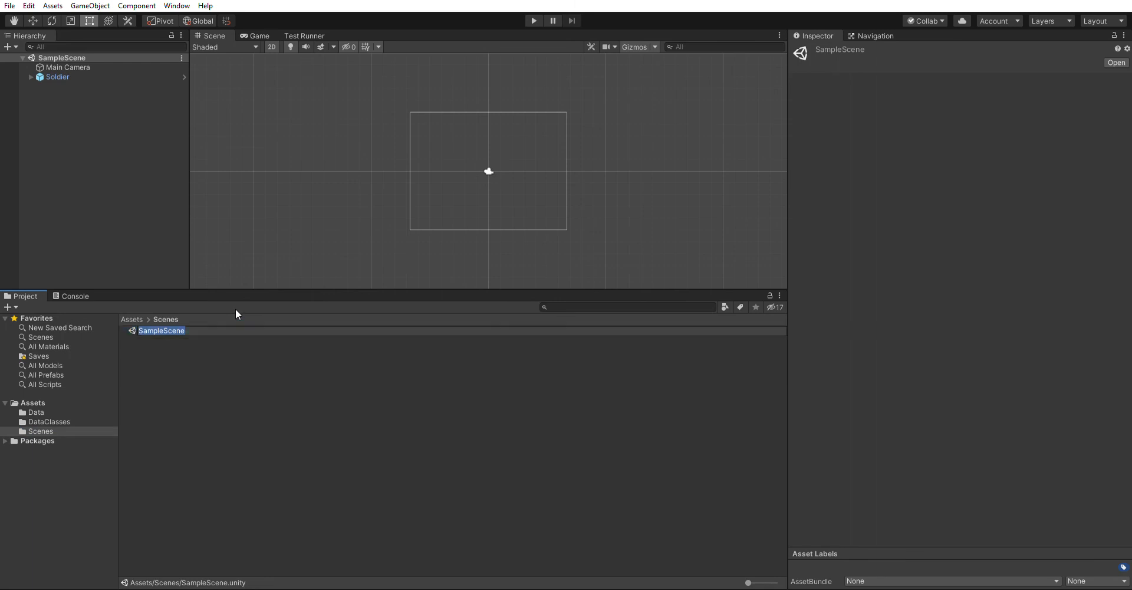
type("Level25")
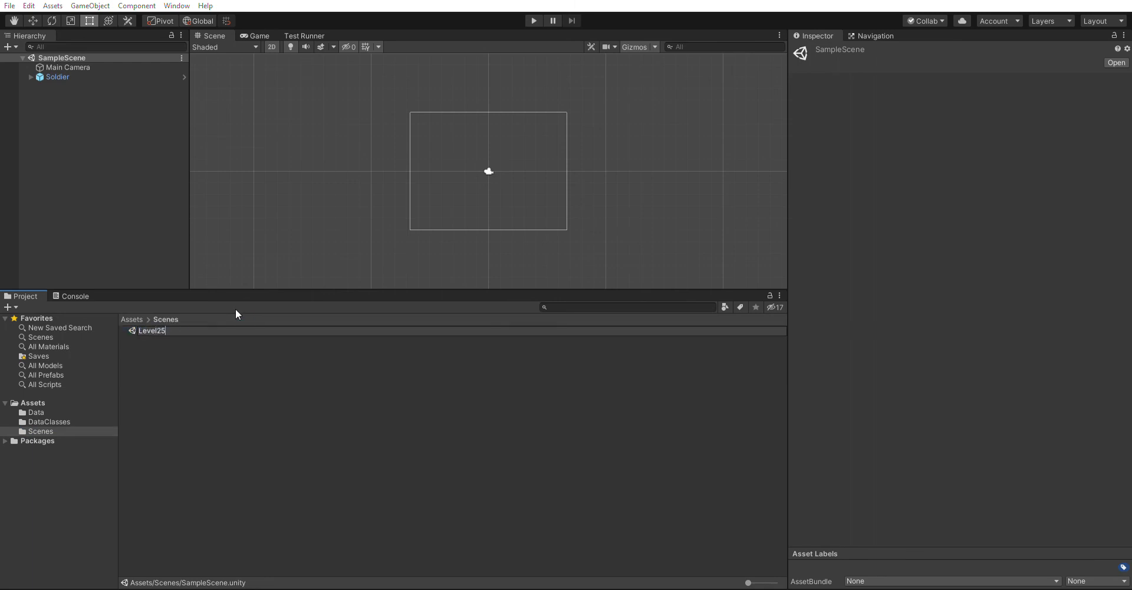
key("Return")
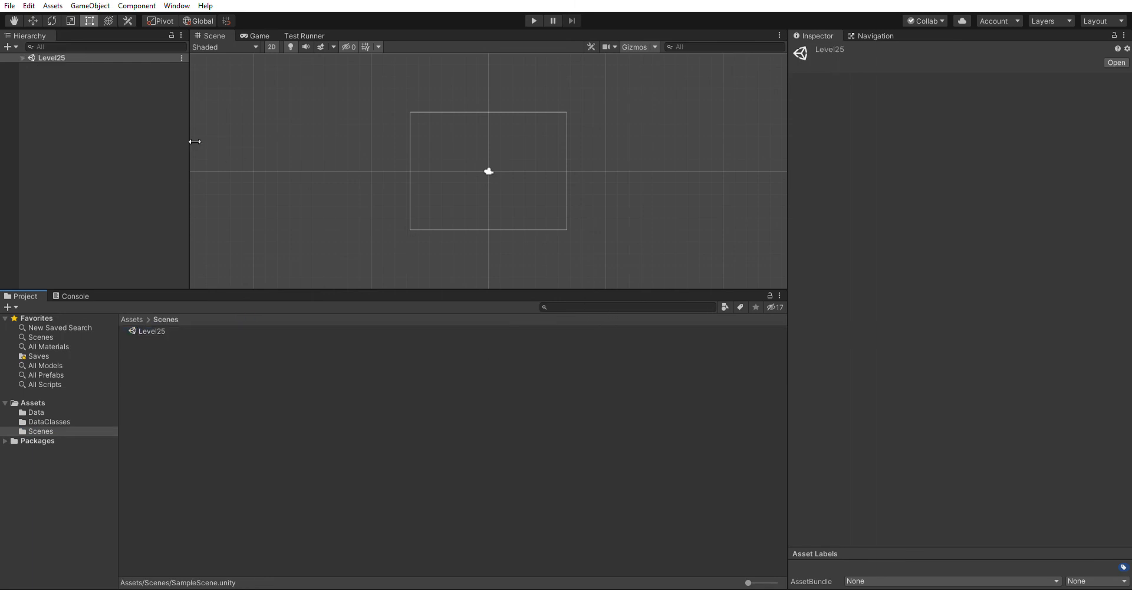
- Rename the Soldier instance to CustomSoldierForLevel25
left_click(59, 76)
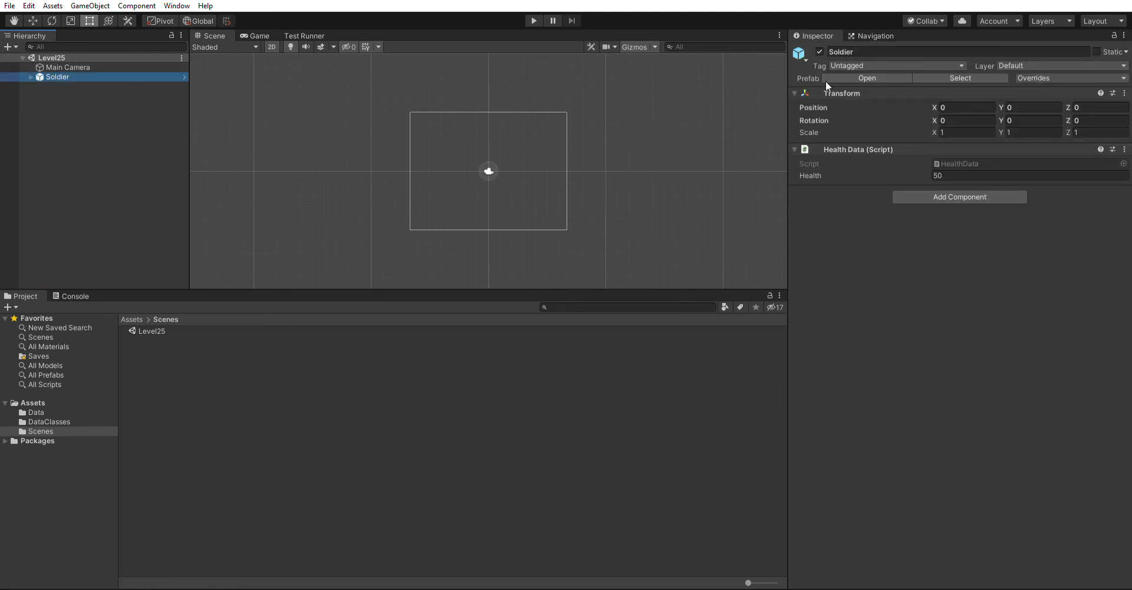
left_click(878, 50)
type("Custo")
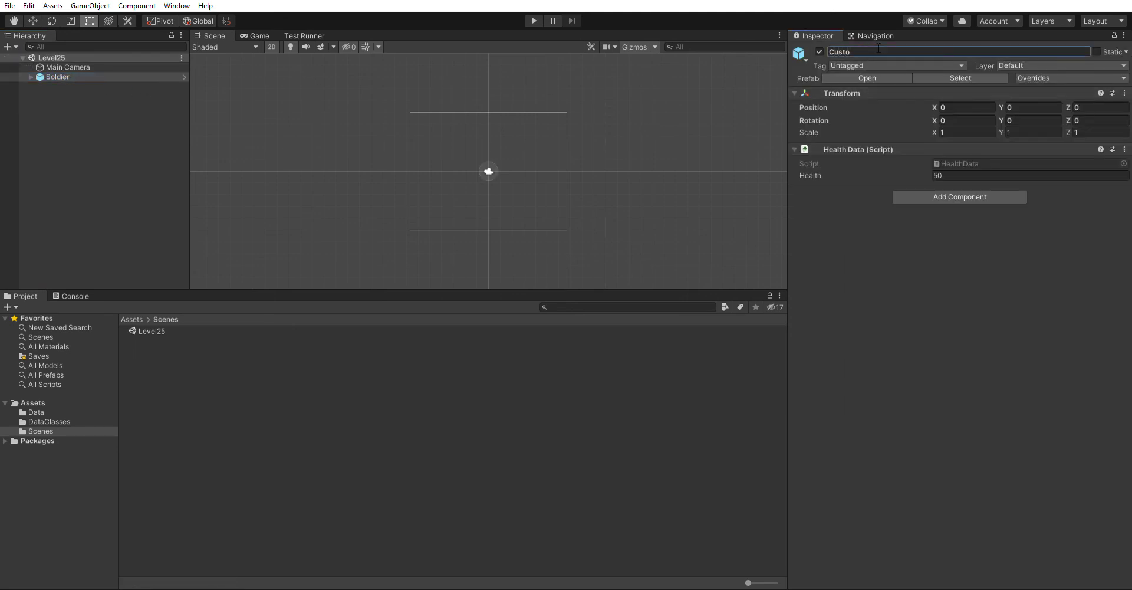
type("mSoldierForLeve")
type("l25")
key("Return")
- Override CustomSoldierForLevel25's Health to 500
left_click(31, 77)
left_click(65, 86)
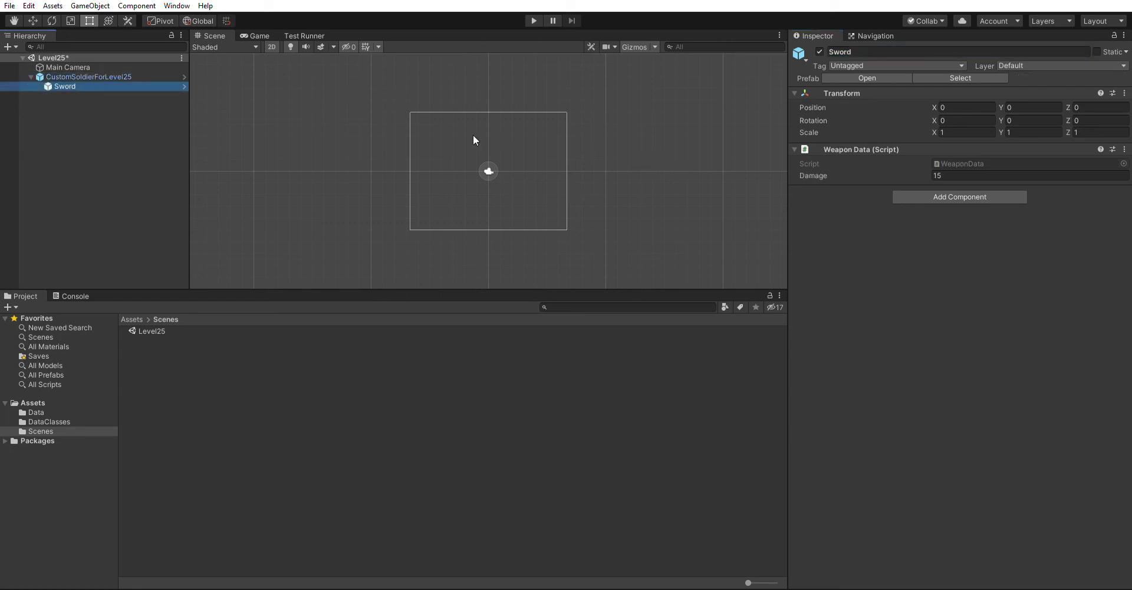
left_click(94, 77)
left_click(1002, 175)
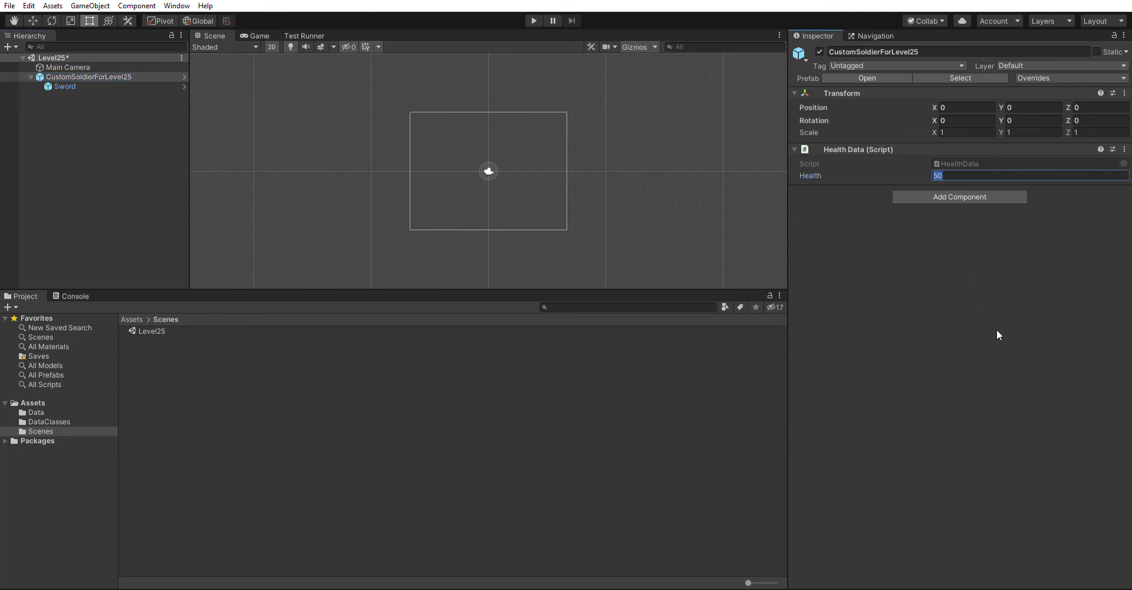
type("500")
key("Return")
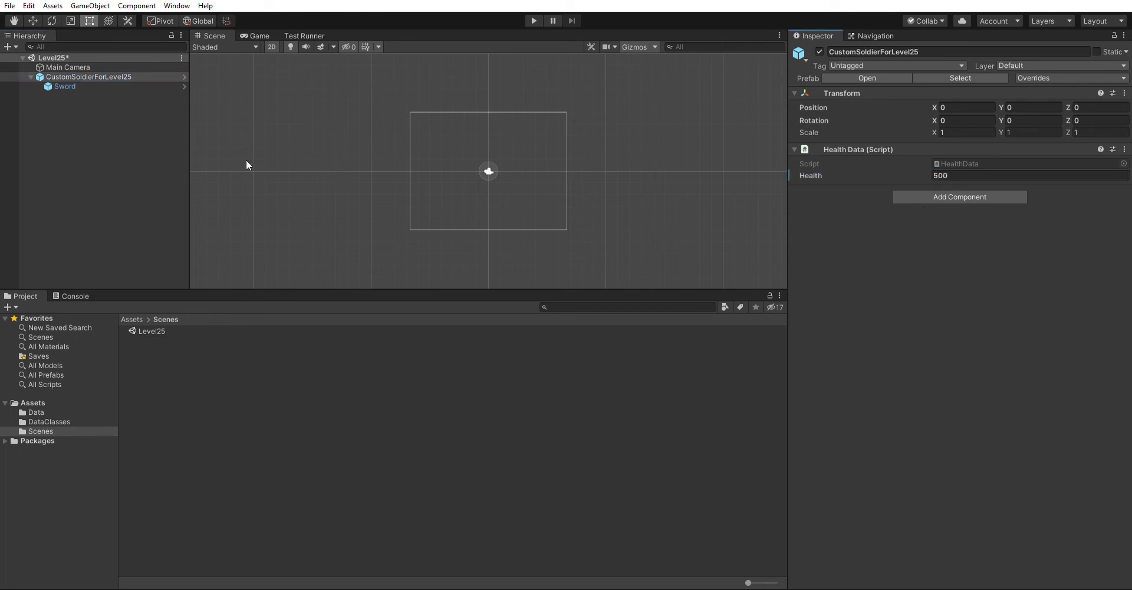
- Override the nested Sword's Damage to 25
left_click(119, 130)
left_click(103, 86)
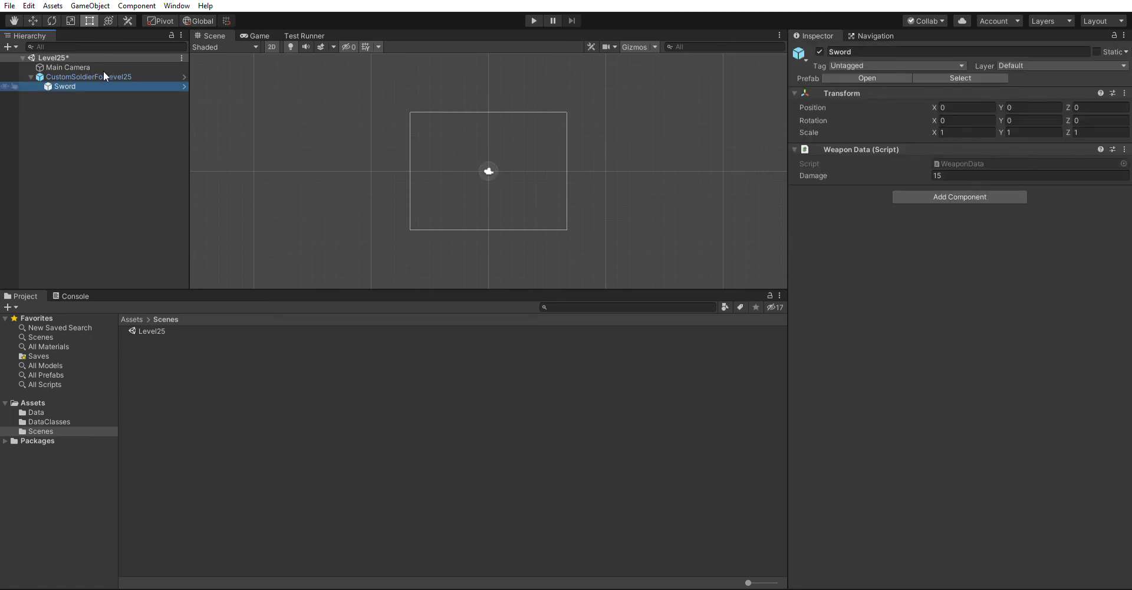
left_click(951, 175)
type("25")
key("Return")
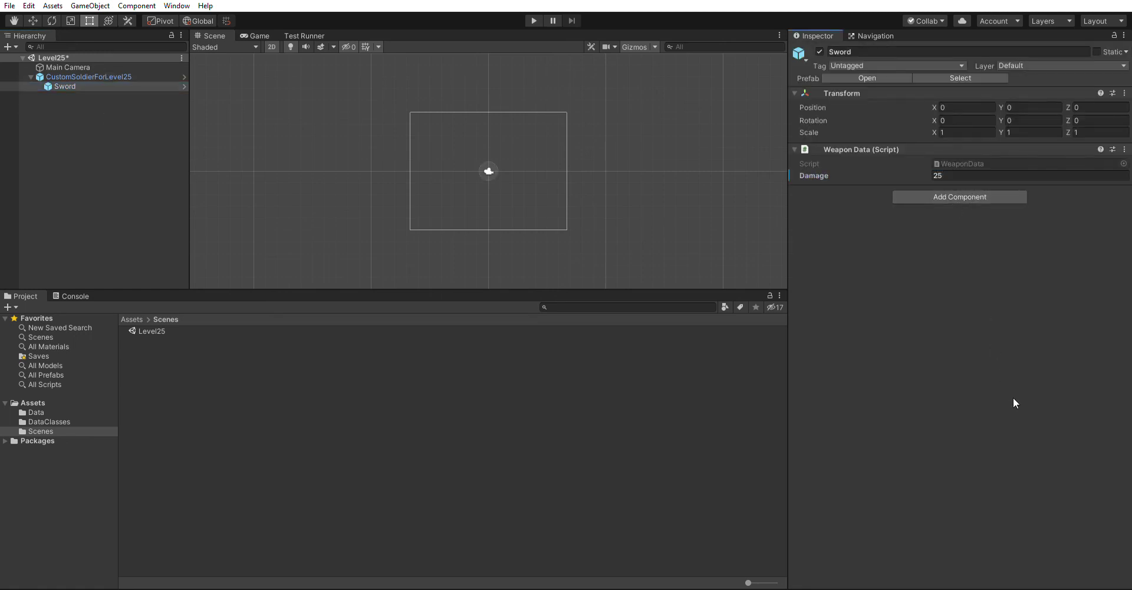
- Save the Level25 scene
left_click(112, 75)
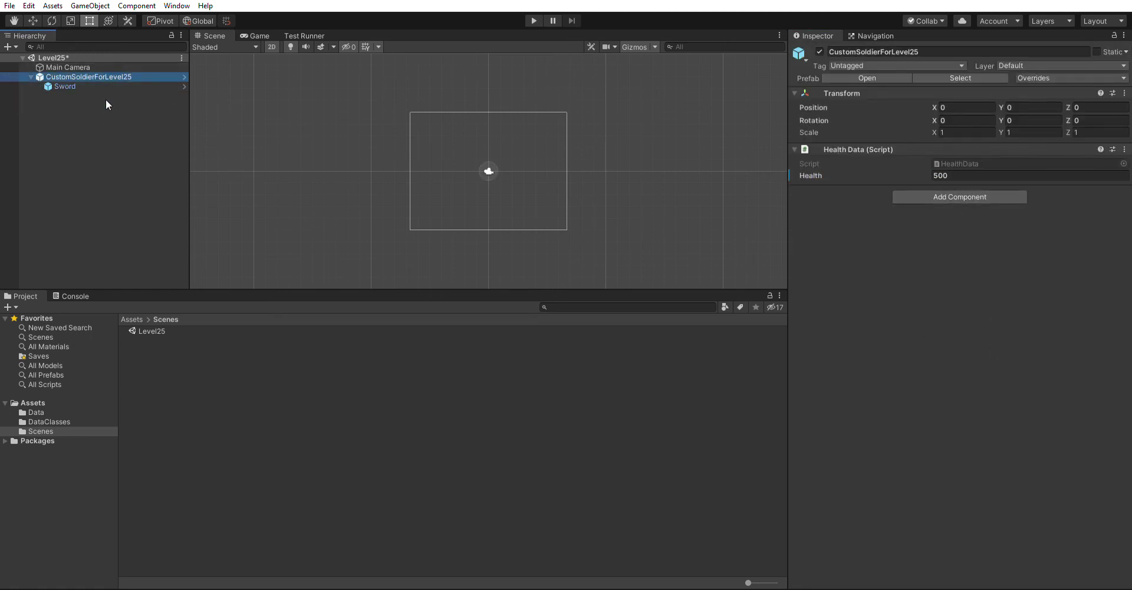
left_click(105, 99)
key("ctrl+s")
left_click(90, 80)
- Place an OrcBadass prefab instance from the Data folder into the scene and rename it OrcBoss
left_click(37, 411)
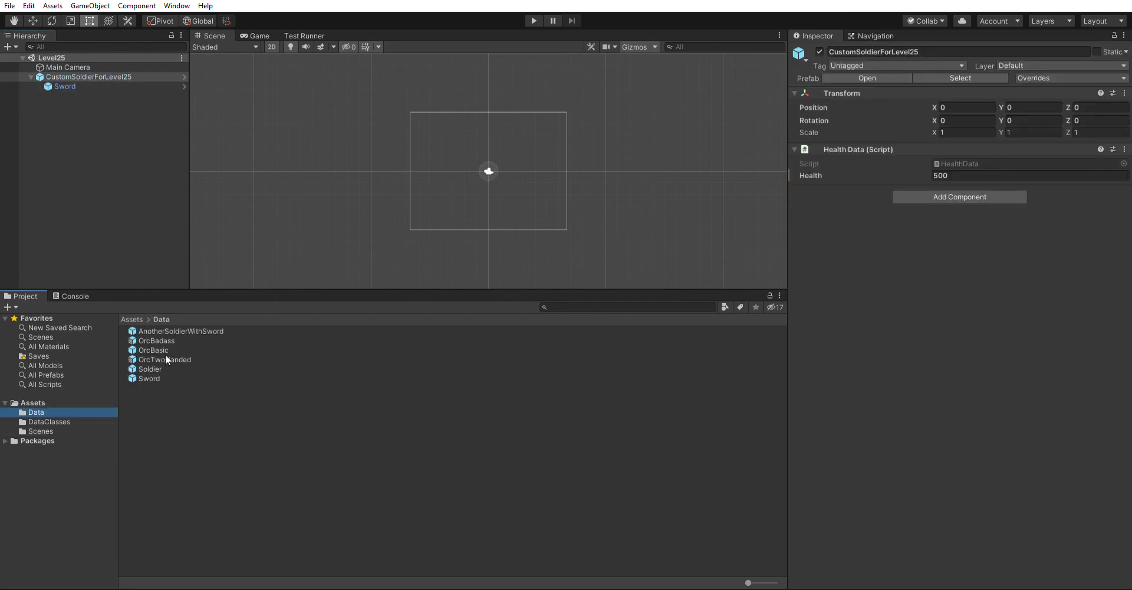
left_click_drag(165, 341, 101, 158)
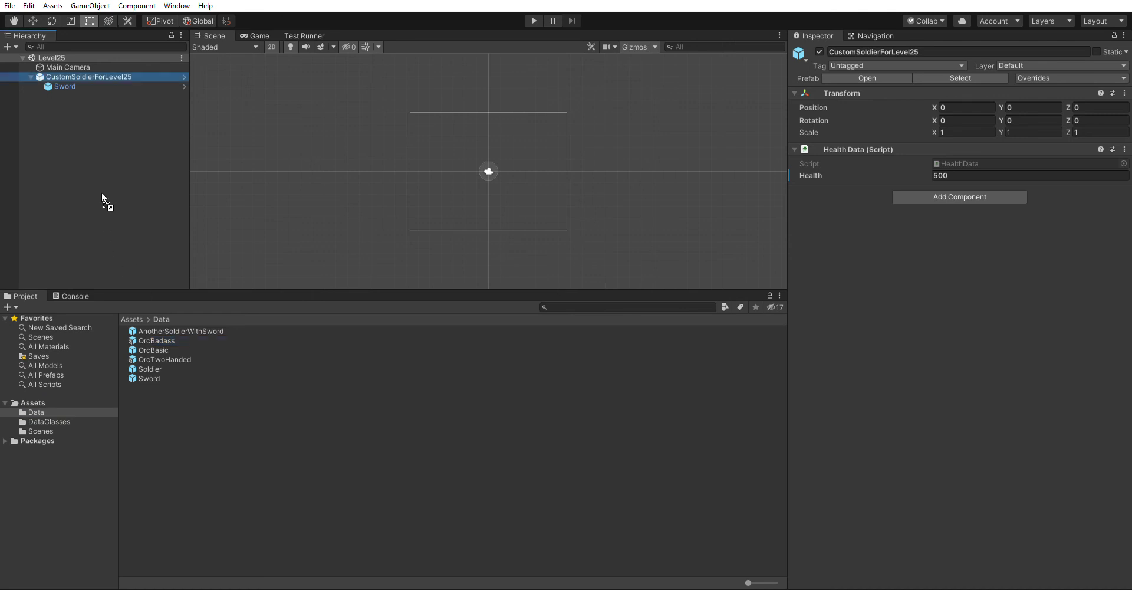
left_click(903, 51)
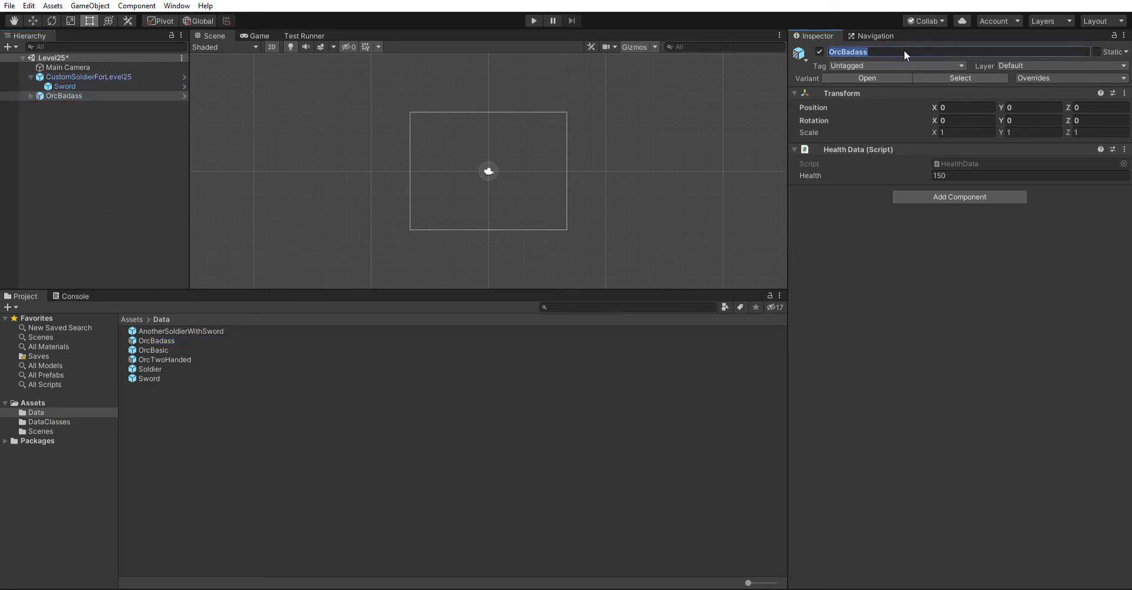
type("OrcBoss")
key("Return")
- Set OrcBoss's Health to 1500
left_click(30, 96)
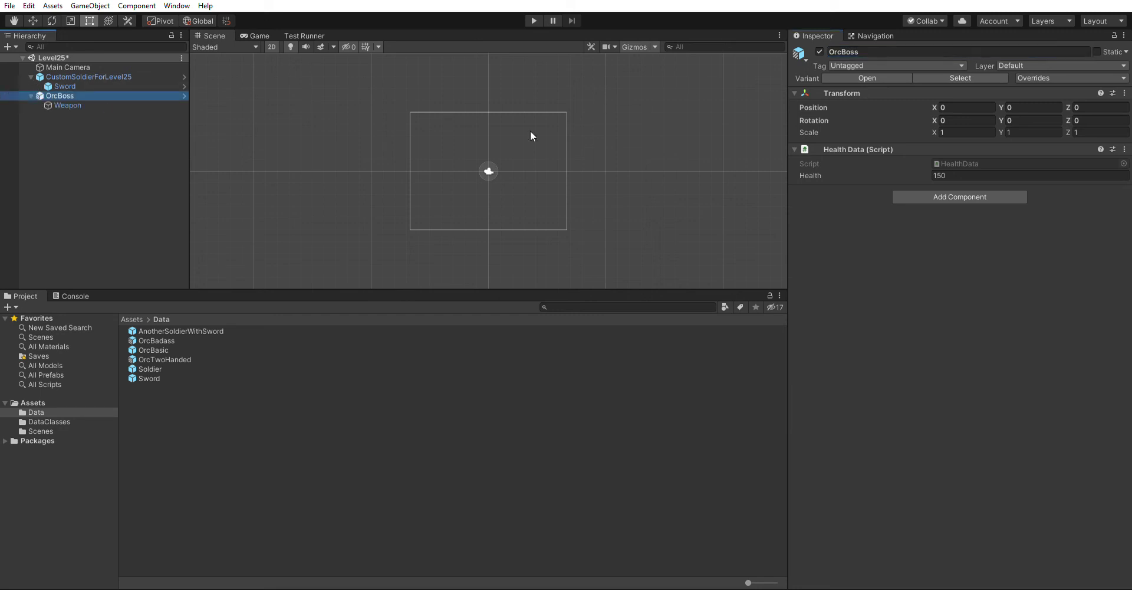
left_click(963, 174)
type("1500")
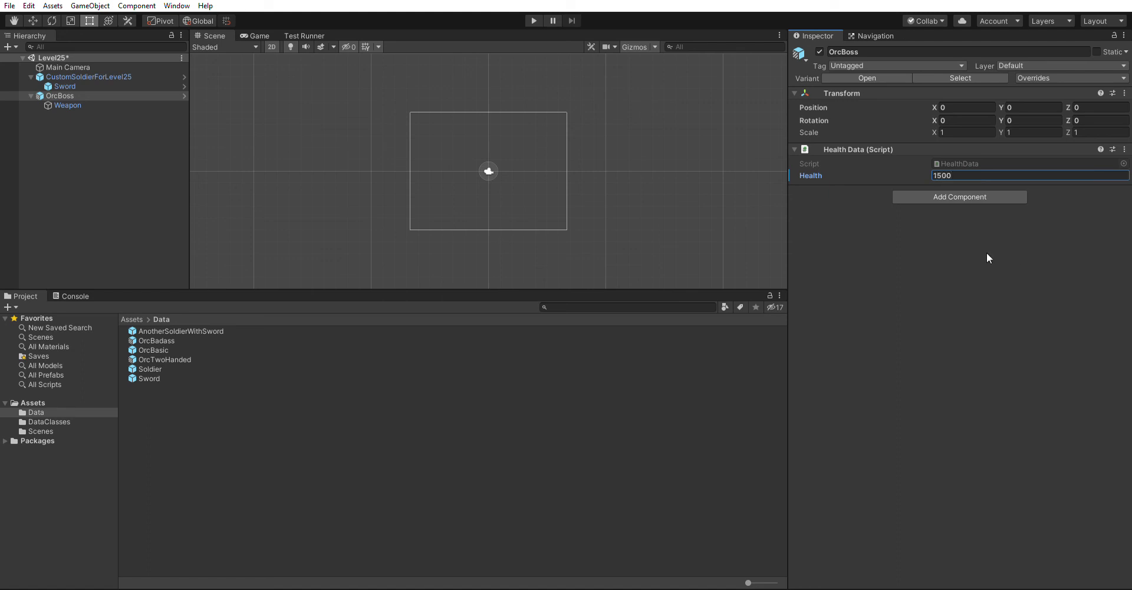
- Override OrcBoss's Weapon Damage to 50, then review CustomSoldierForLevel25's overridden values
left_click(73, 104)
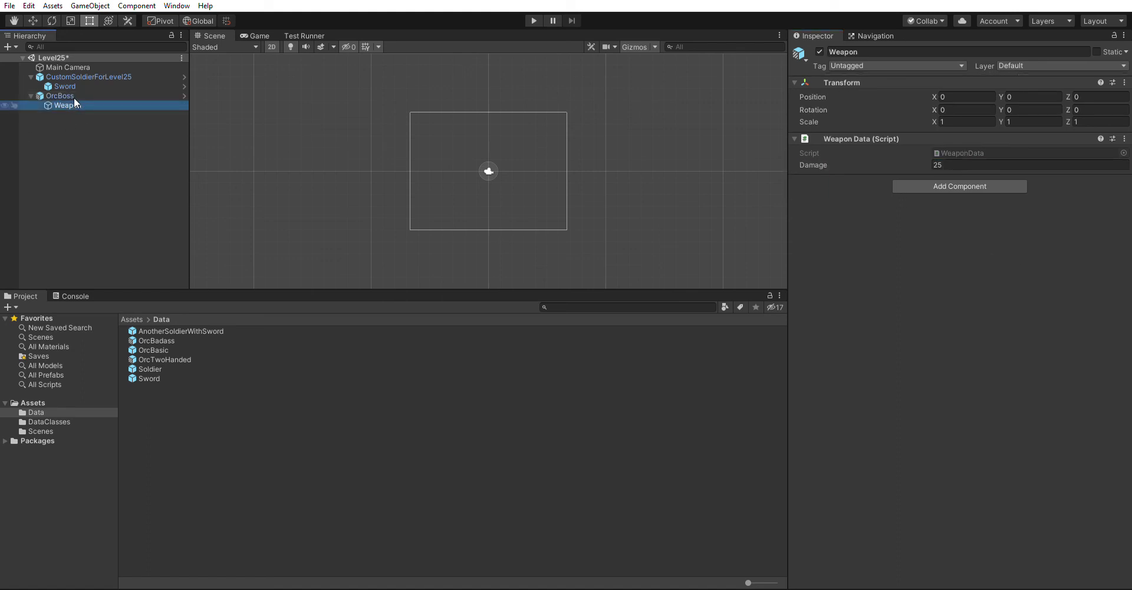
left_click(958, 163)
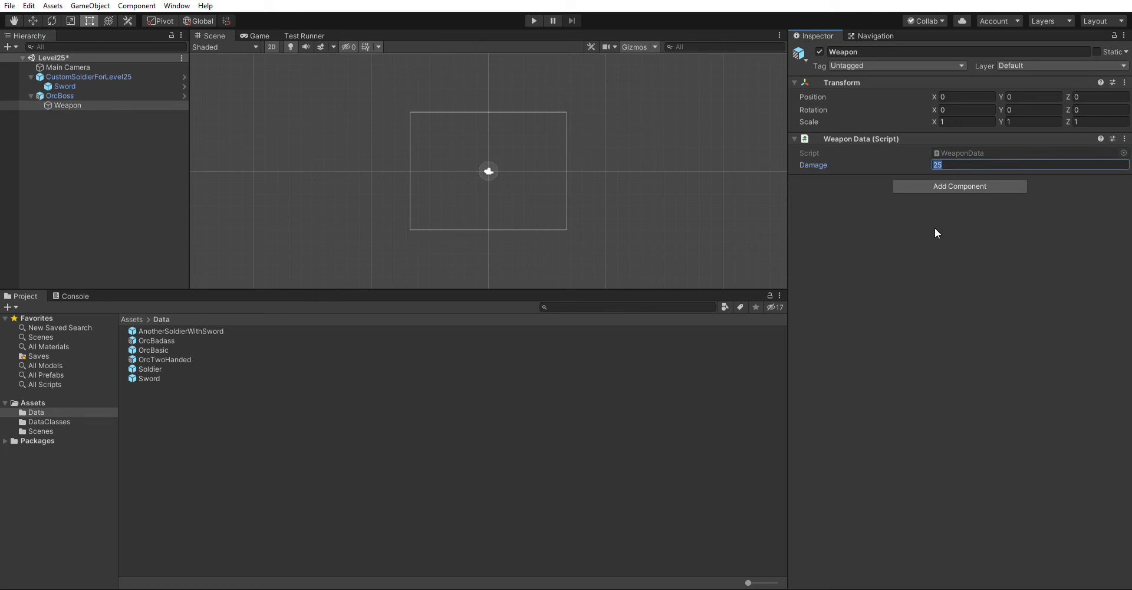
type("50")
key("Return")
left_click(60, 95)
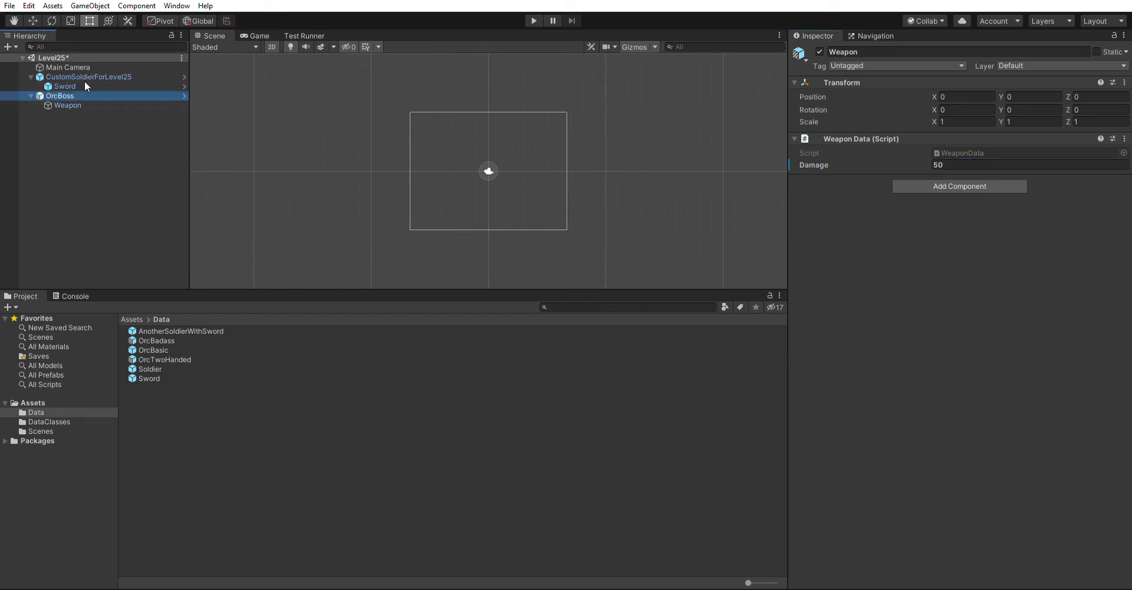
left_click(93, 77)
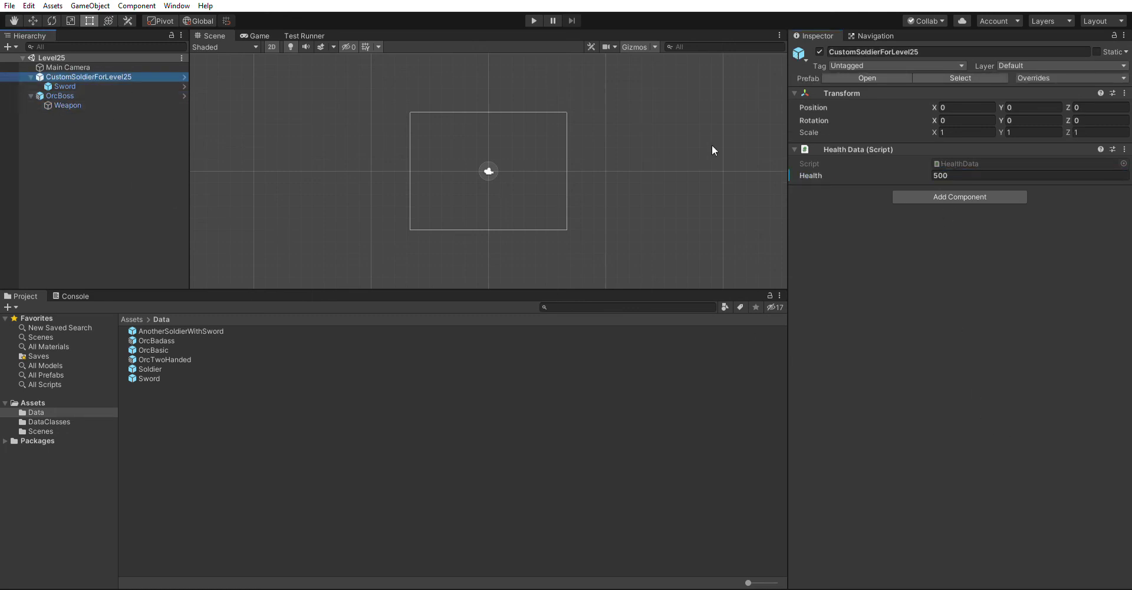